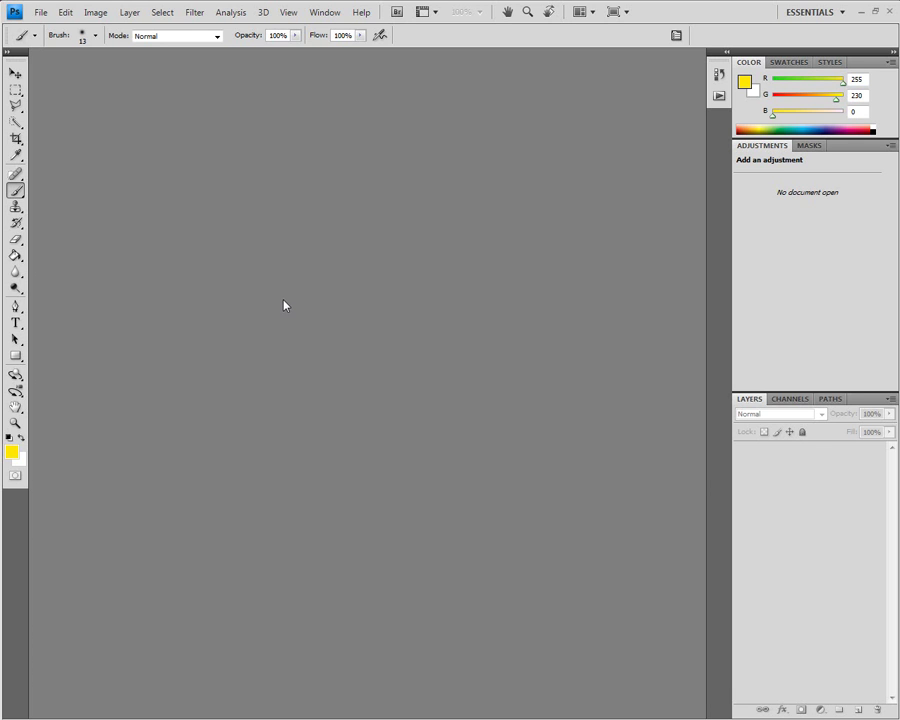
- Open the brick wall photo b9walls008.jpg from the Desktop
click(190, 12)
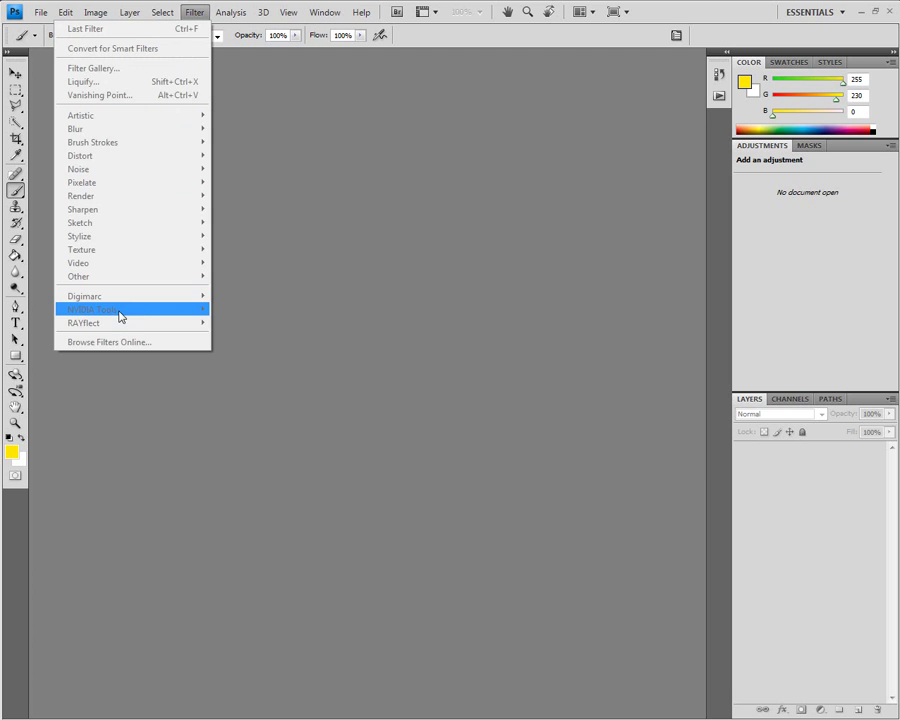
click(396, 255)
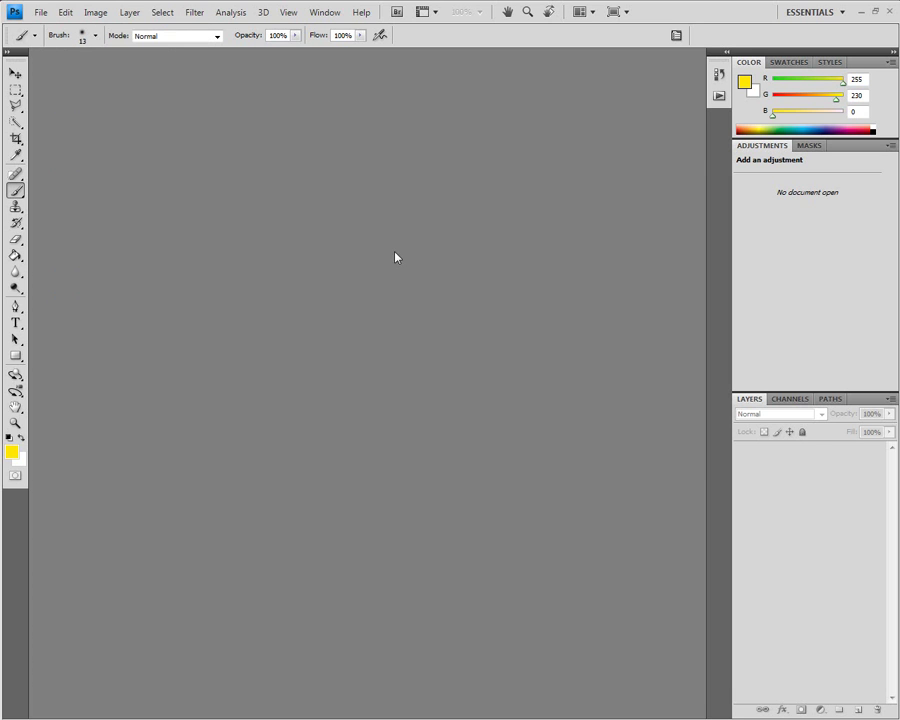
click(40, 12)
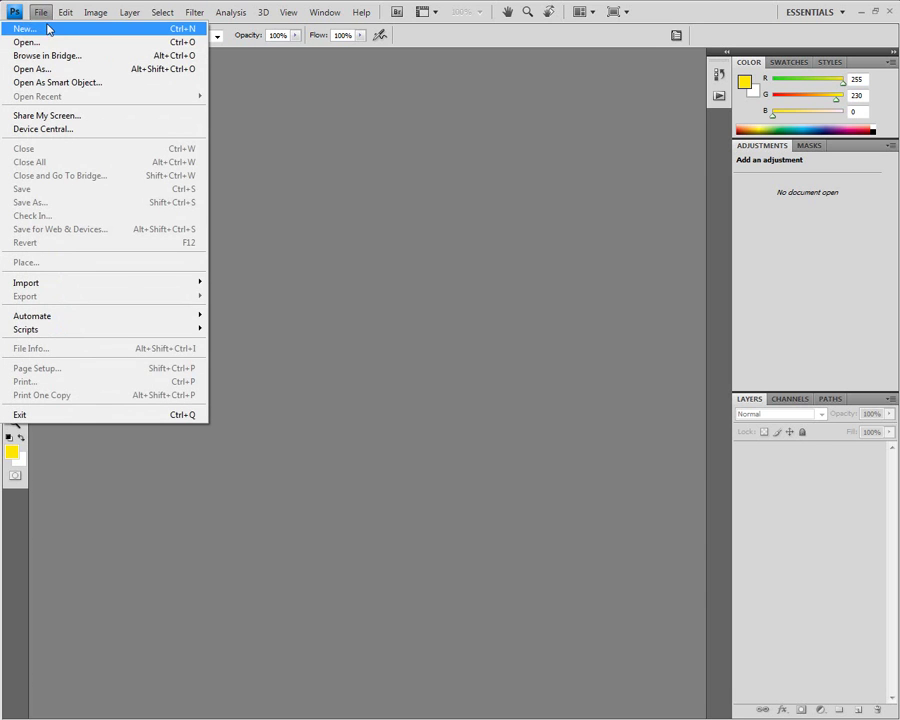
click(28, 42)
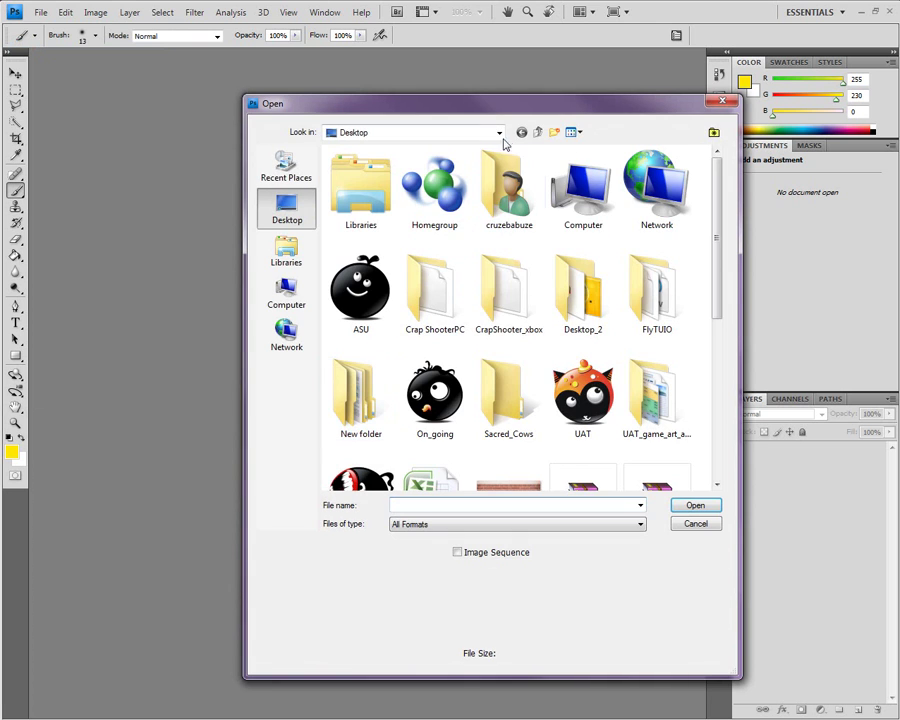
scroll(714, 198, down, 5)
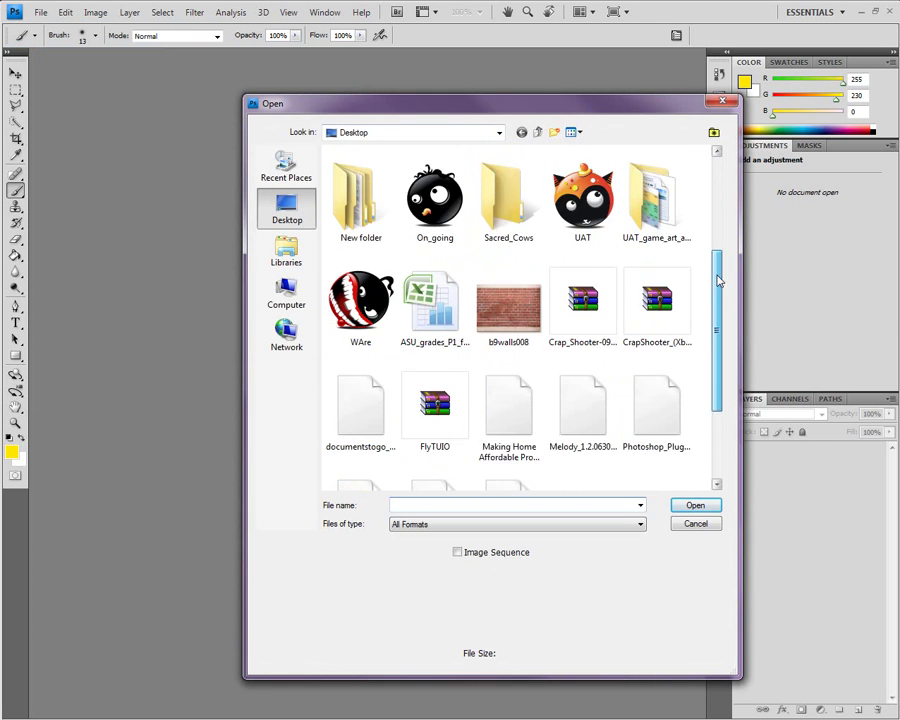
click(508, 195)
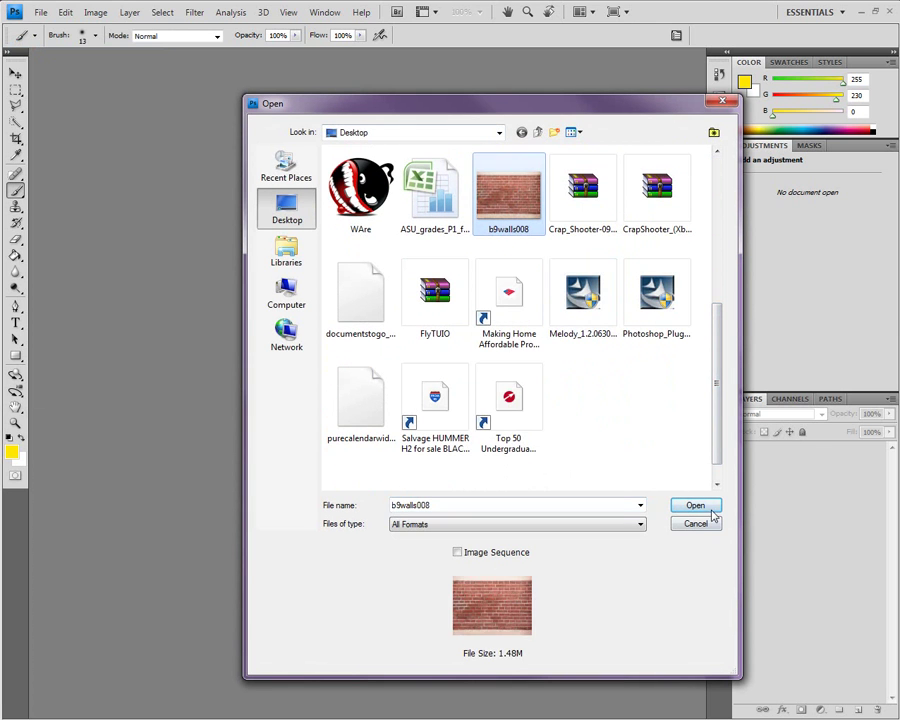
click(710, 507)
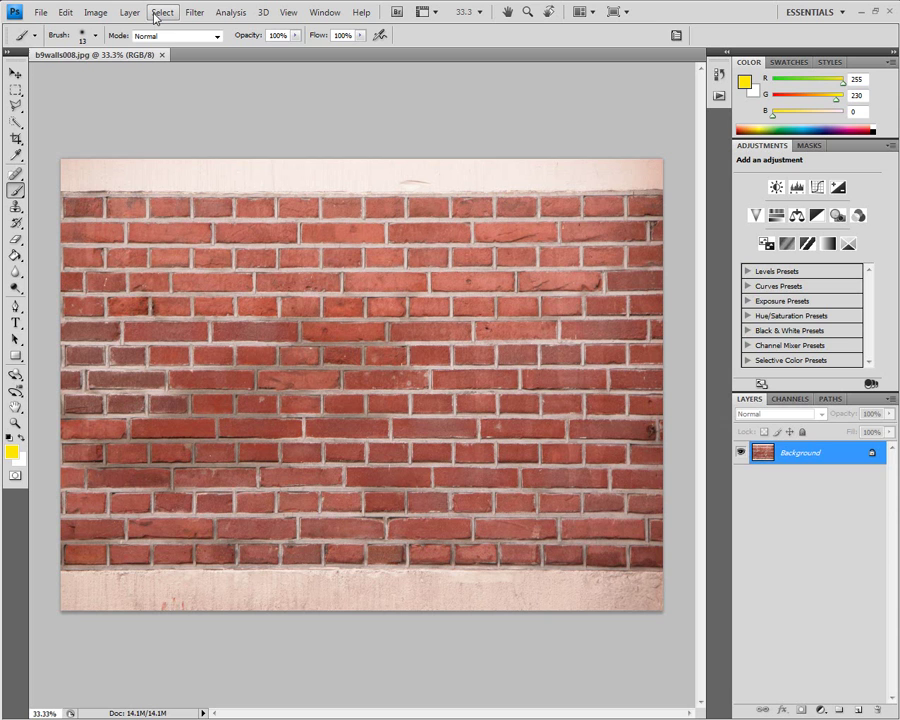
- Open the NVIDIA NormalMapFilter and set its filter type to 3x3, leaving wrap off
click(204, 17)
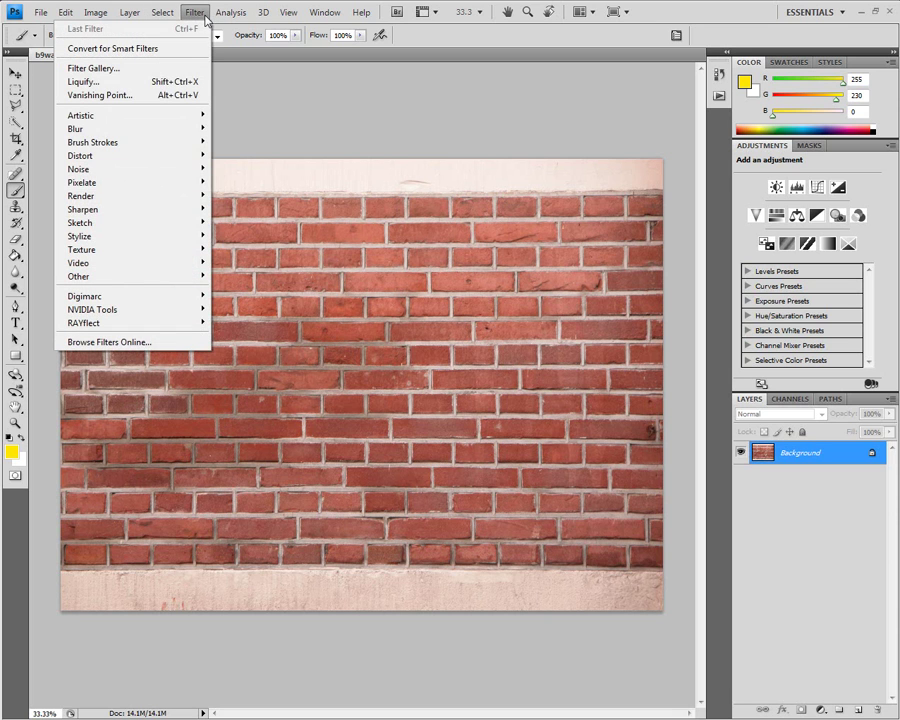
mouse_move(150, 327)
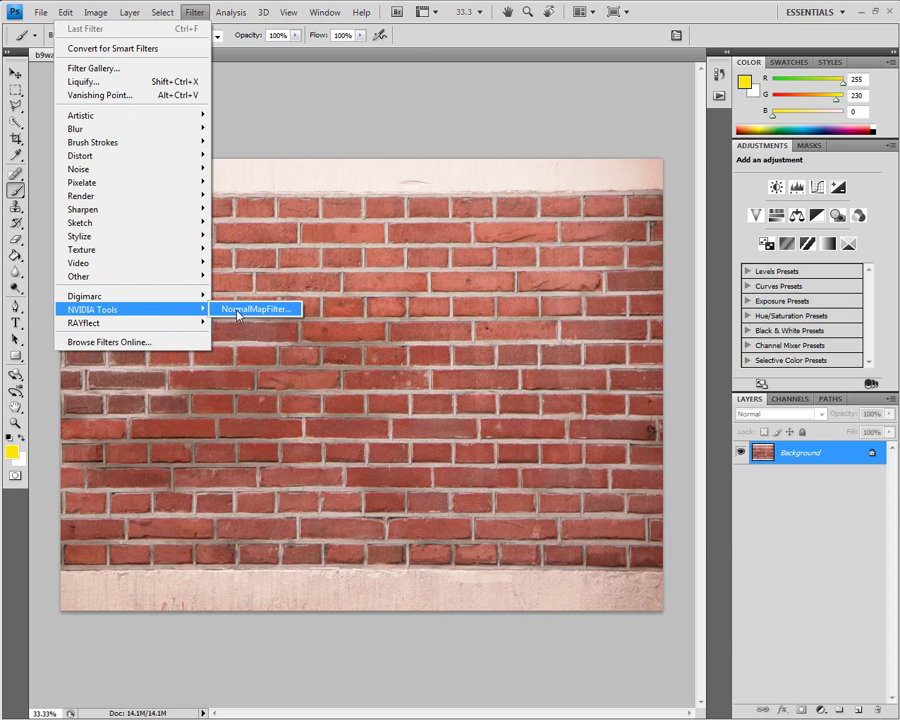
click(238, 314)
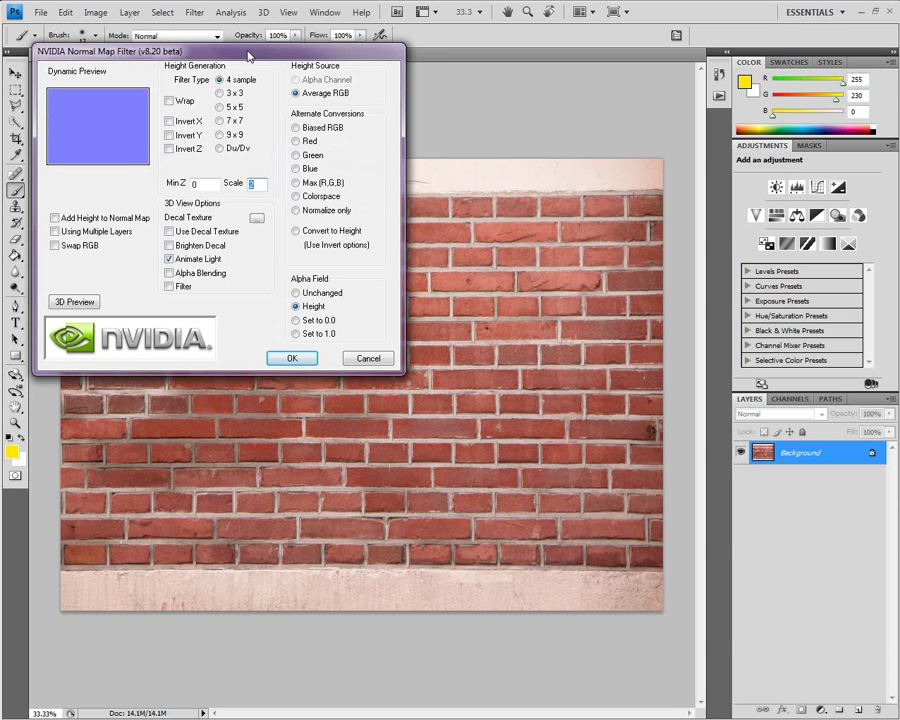
drag(248, 55, 514, 170)
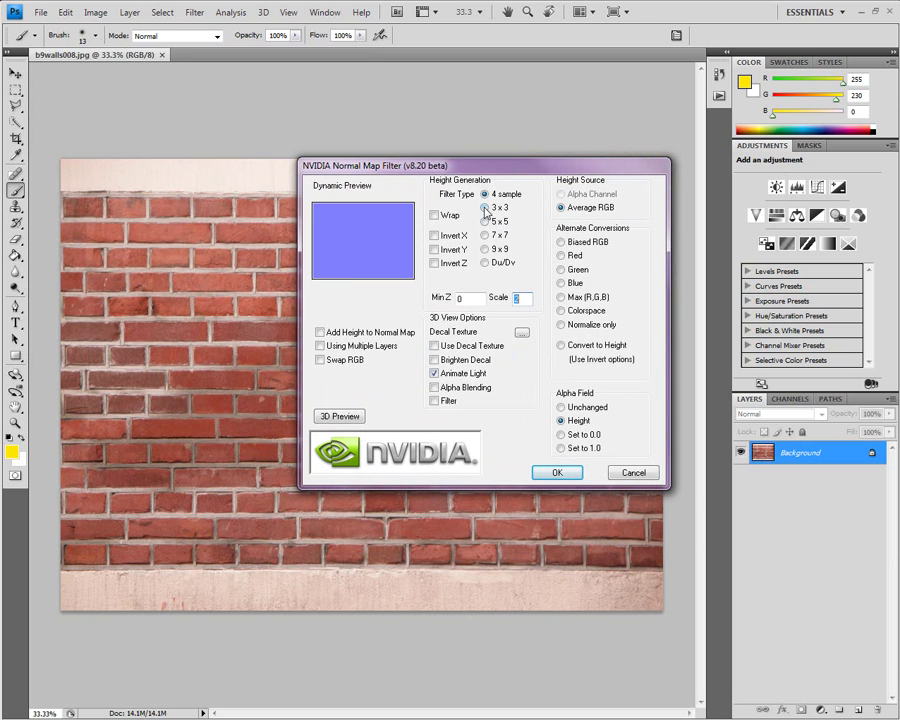
click(485, 207)
click(485, 221)
click(485, 236)
click(485, 249)
click(485, 207)
click(435, 215)
click(436, 215)
- Set the normal map scale to 3 and apply the filter
double_click(519, 298)
text(6)
double_click(517, 298)
text(10)
double_click(517, 298)
text(3)
click(559, 474)
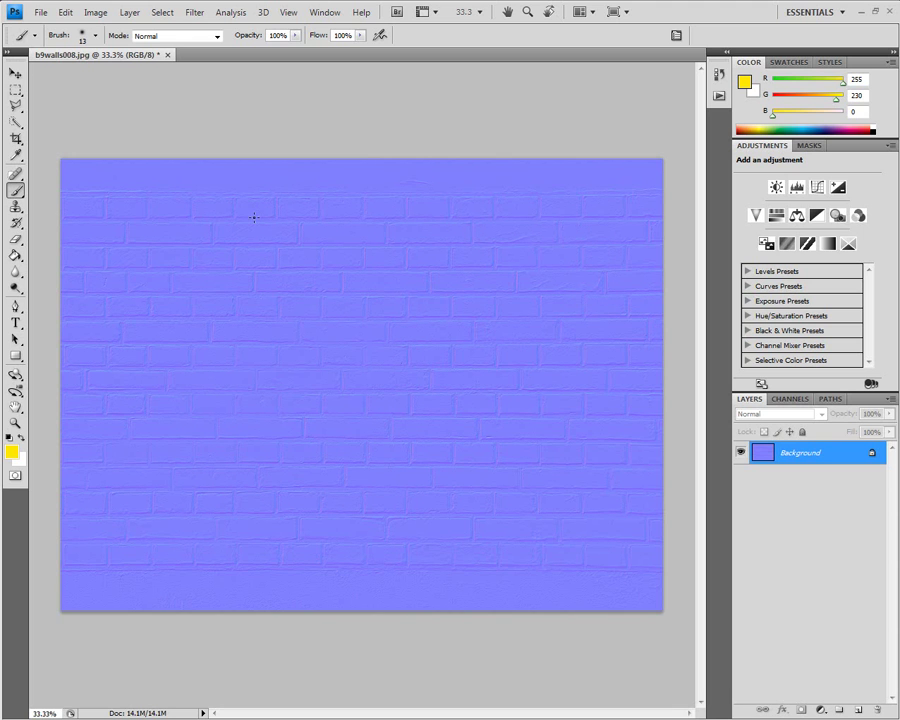
- View the Green channel alone, then restore the RGB composite and the Layers panel
click(790, 399)
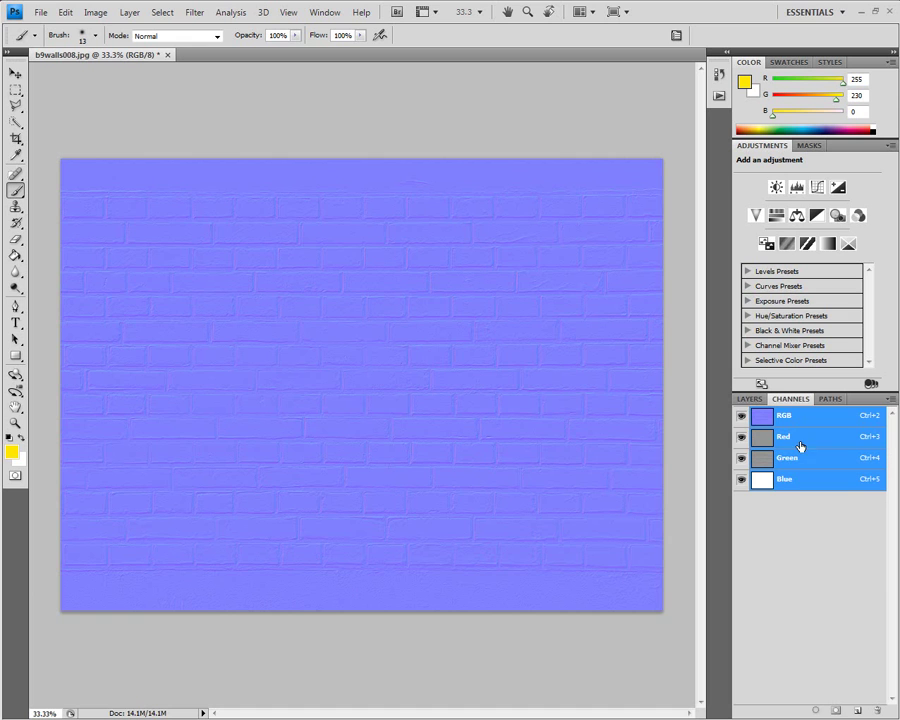
click(793, 465)
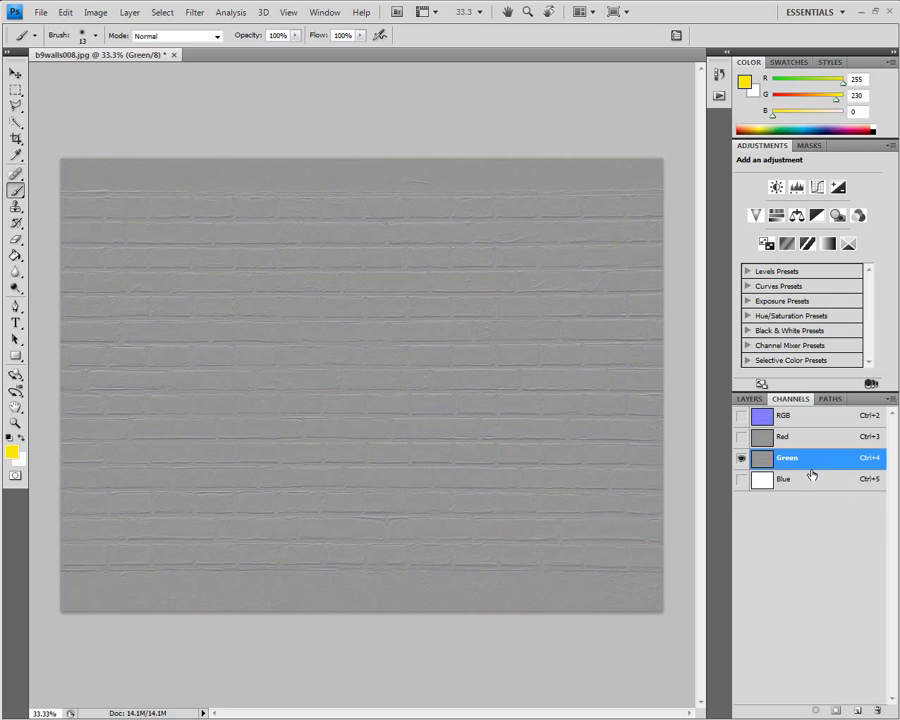
click(741, 415)
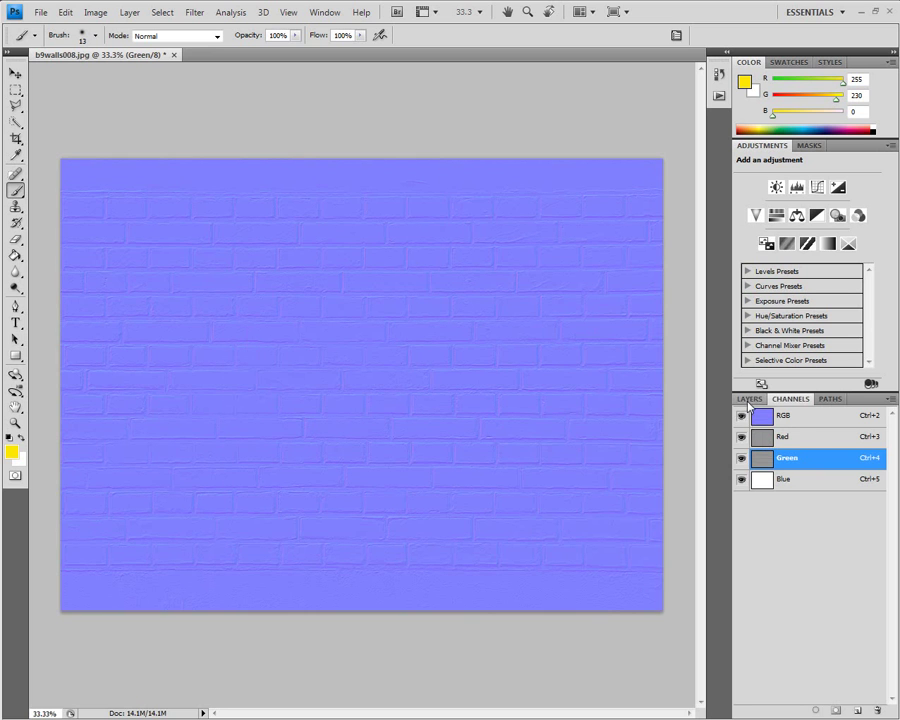
click(749, 399)
- Export the normal map via Save for Web as a quality-67 JPEG named 'normal'
click(40, 12)
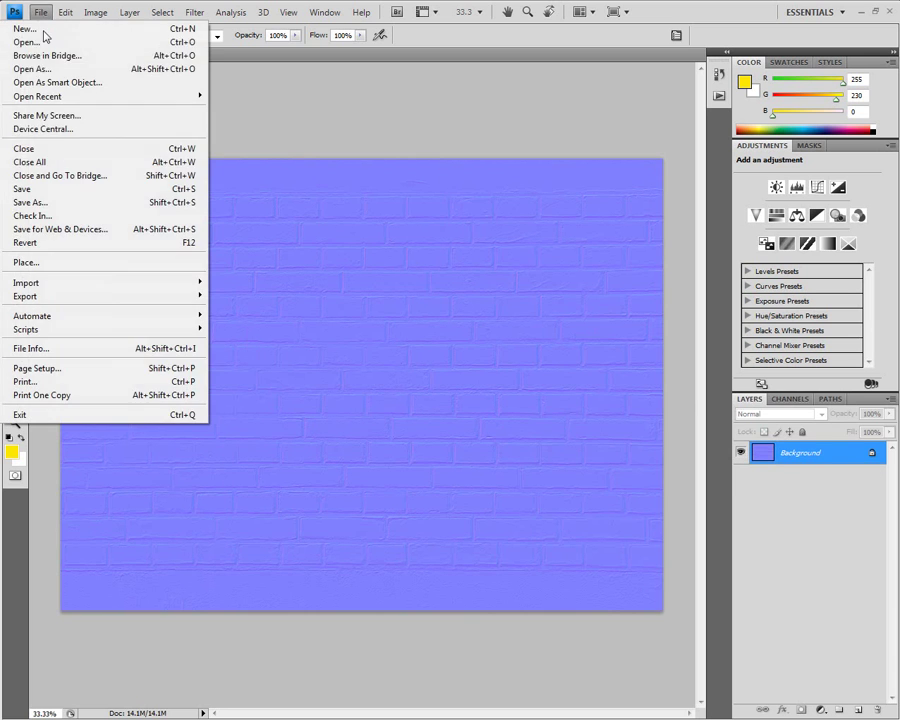
click(74, 229)
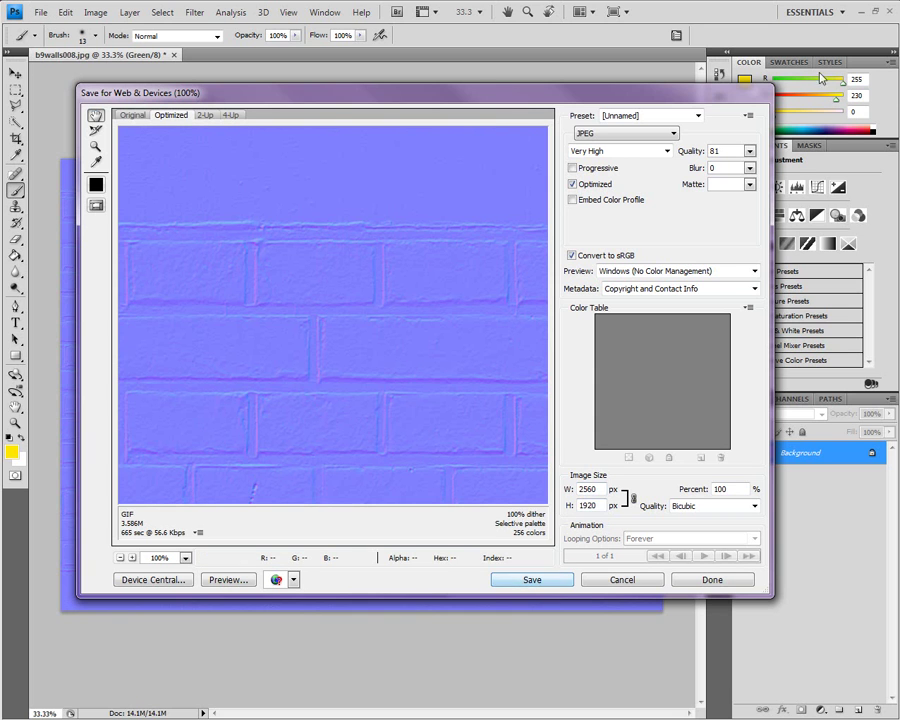
drag(749, 153, 731, 172)
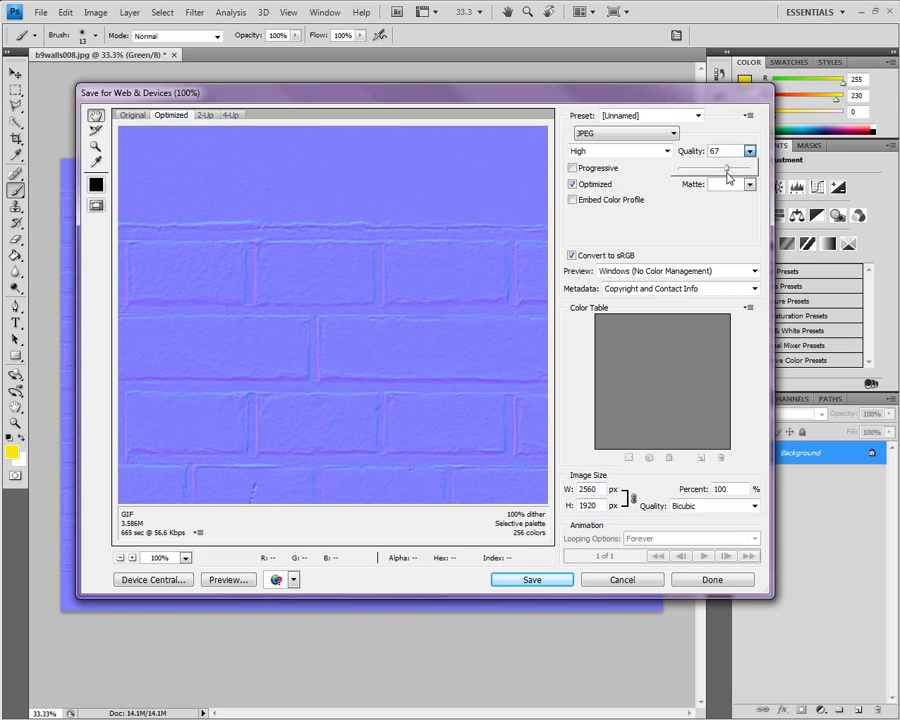
click(532, 580)
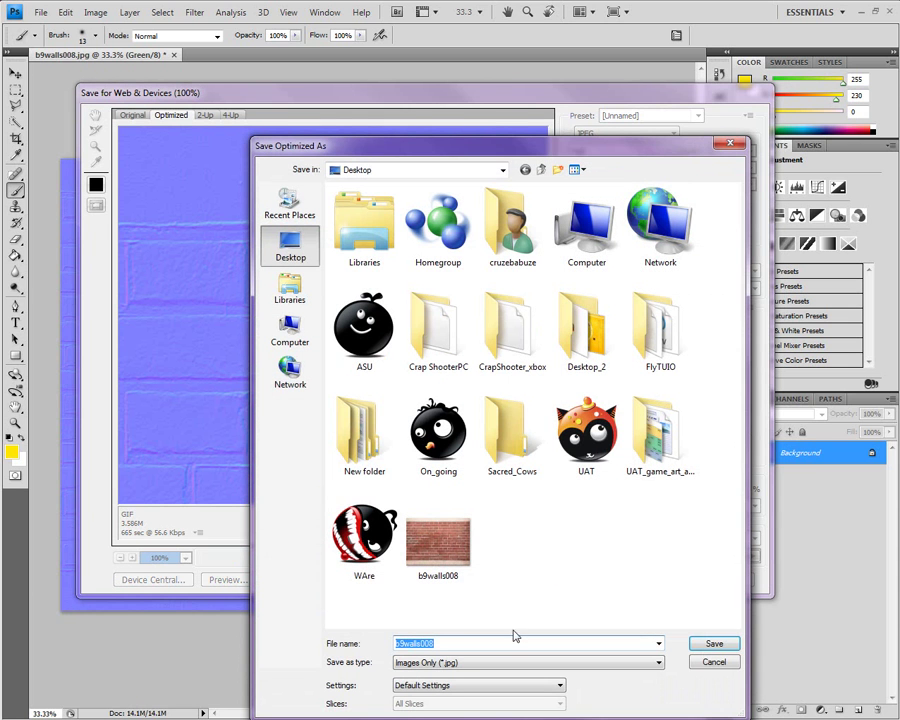
text(normal)
click(712, 644)
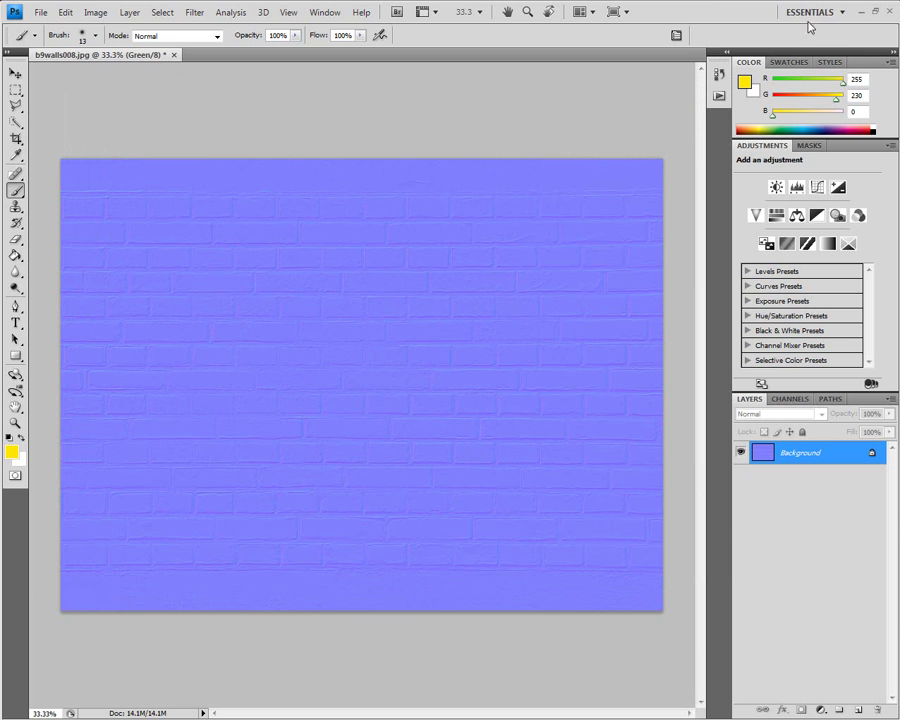
- Close Photoshop and start Autodesk Maya 2009 from the Start menu
click(889, 13)
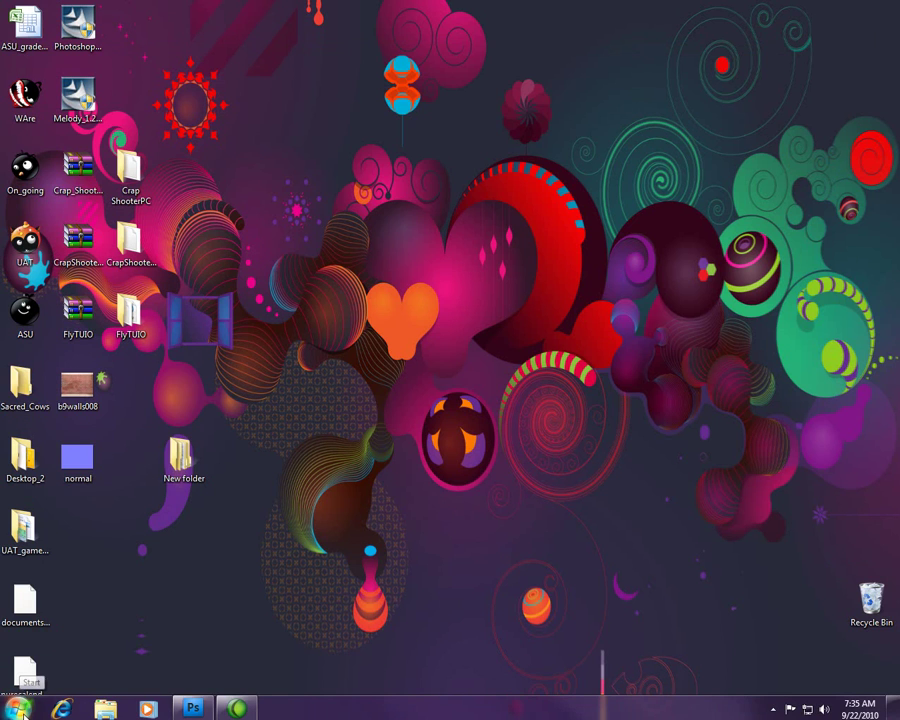
click(20, 708)
click(74, 436)
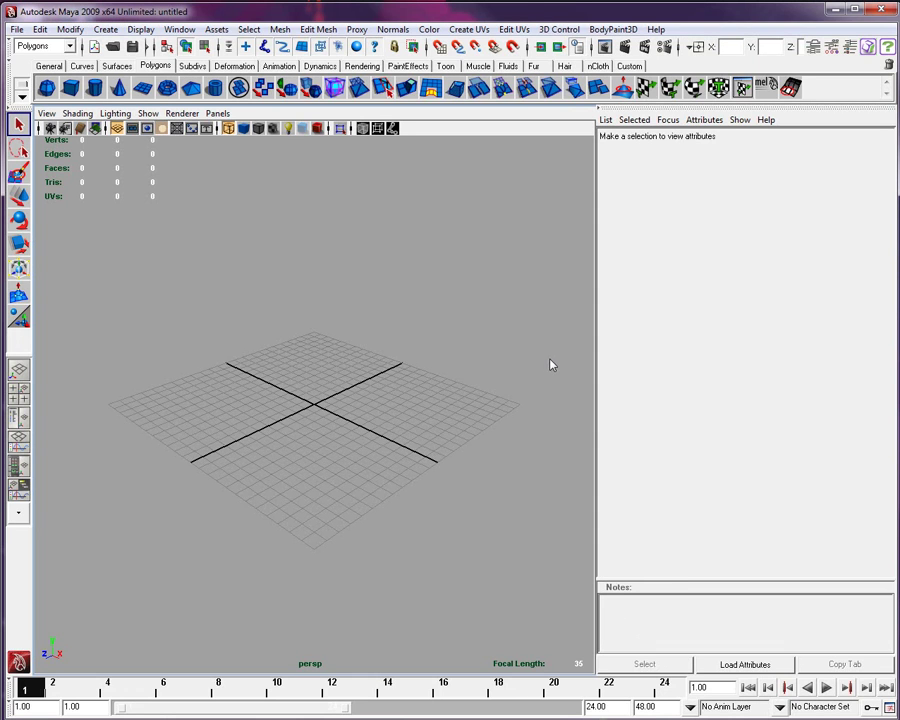
- Draw a polygon plane across the maximized side view and open its phong1 Material Attributes
key(space)
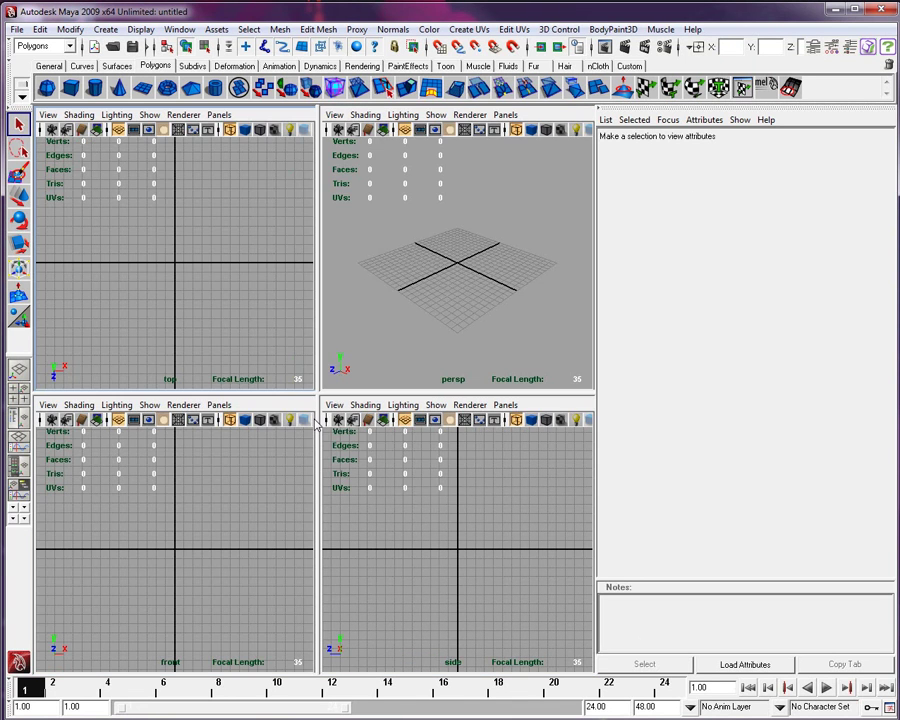
key(space)
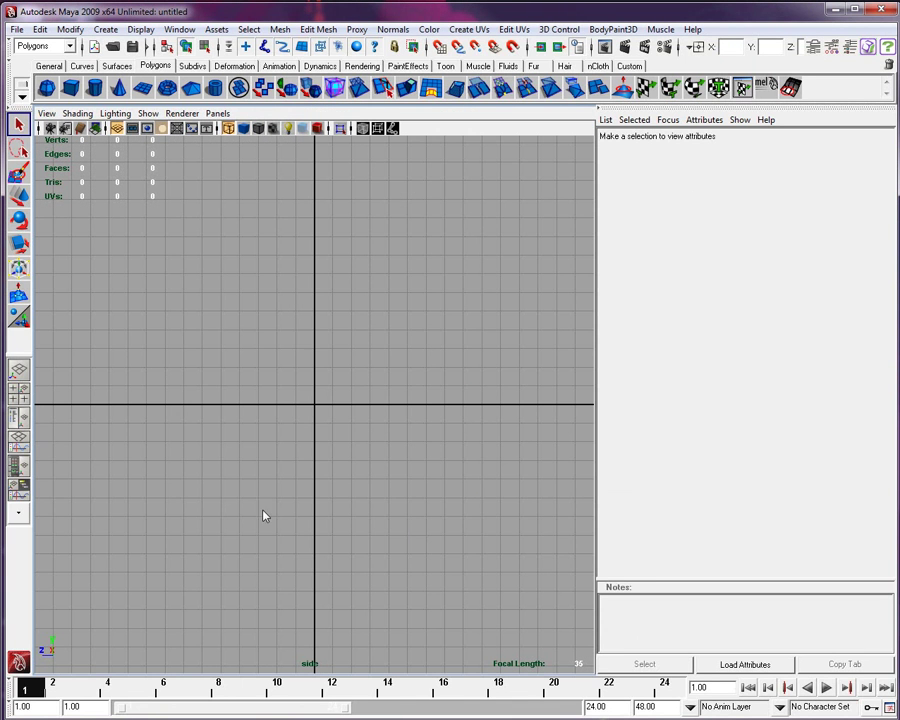
click(142, 88)
drag(110, 238, 561, 542)
right_drag(322, 444, 469, 556)
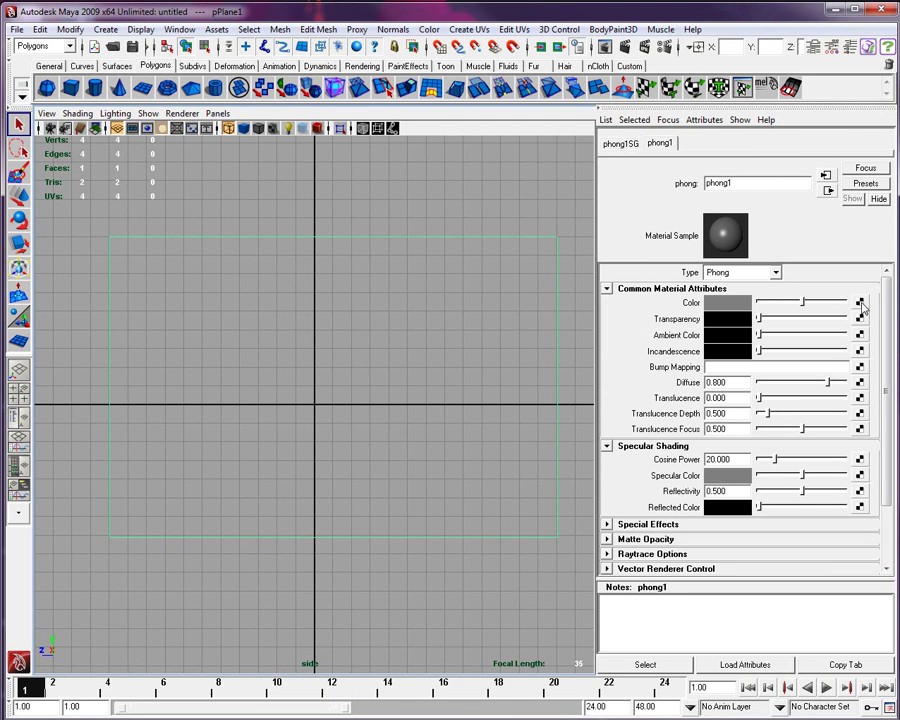
- Map a File texture loading b9walls008 from the Desktop onto phong1's Color, then reselect the plane
click(860, 304)
click(565, 281)
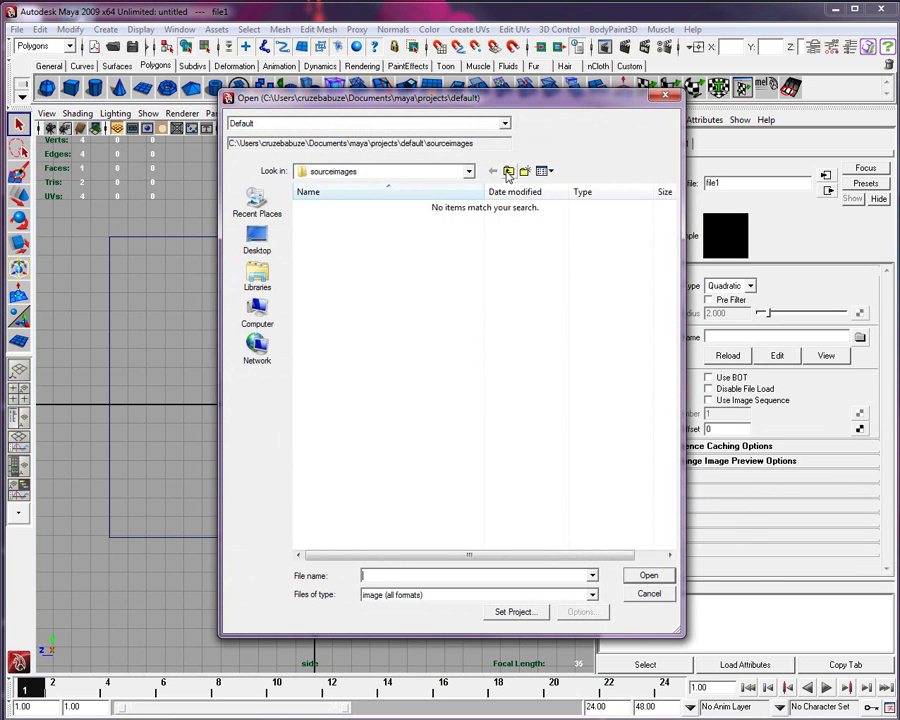
double_click(508, 172)
triple_click(508, 172)
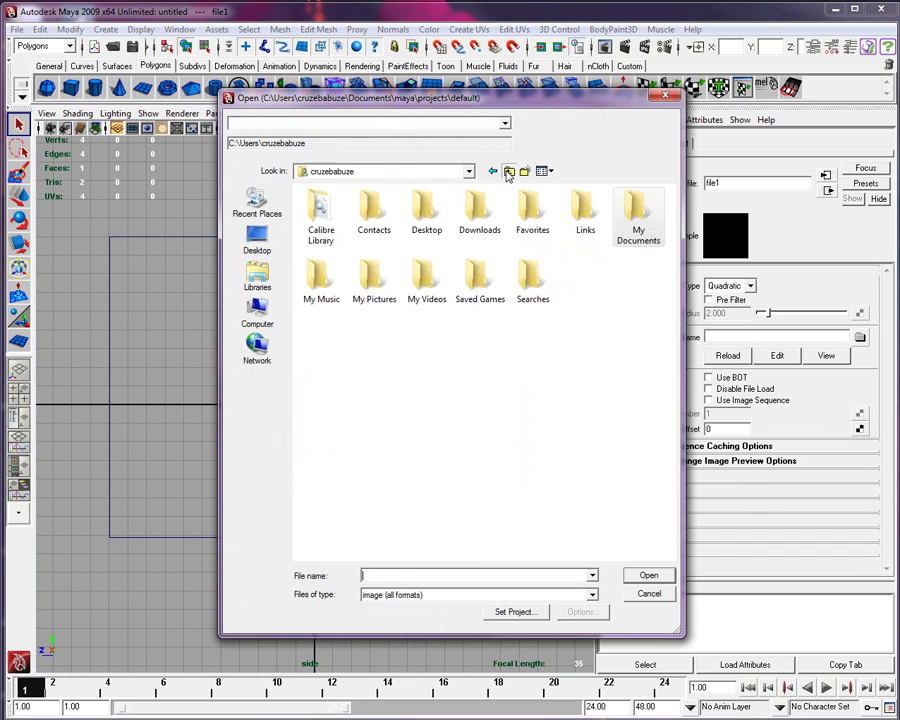
click(508, 172)
drag(668, 220, 668, 315)
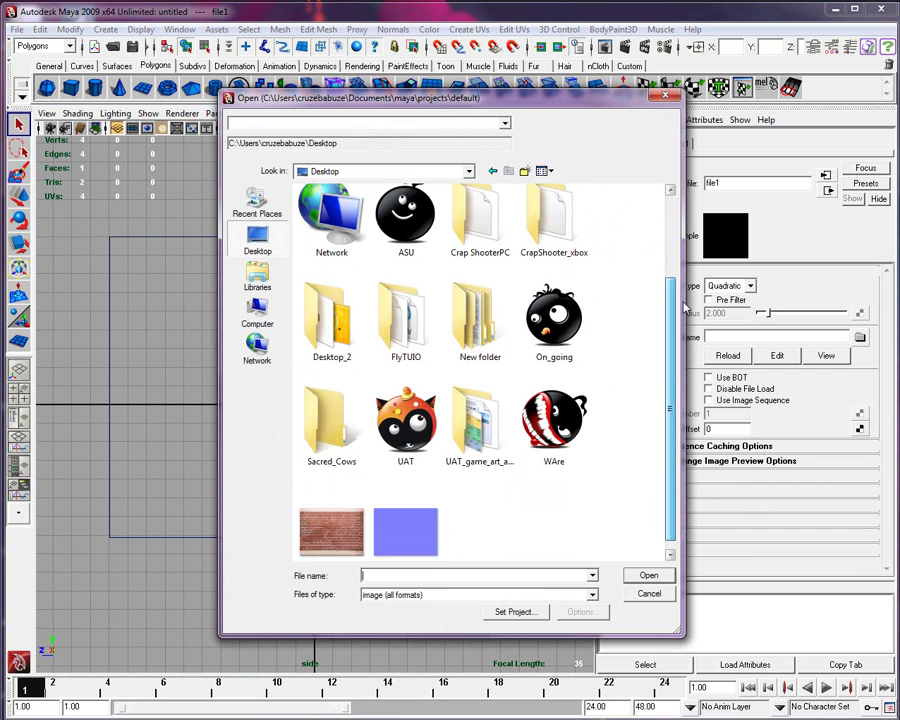
click(325, 525)
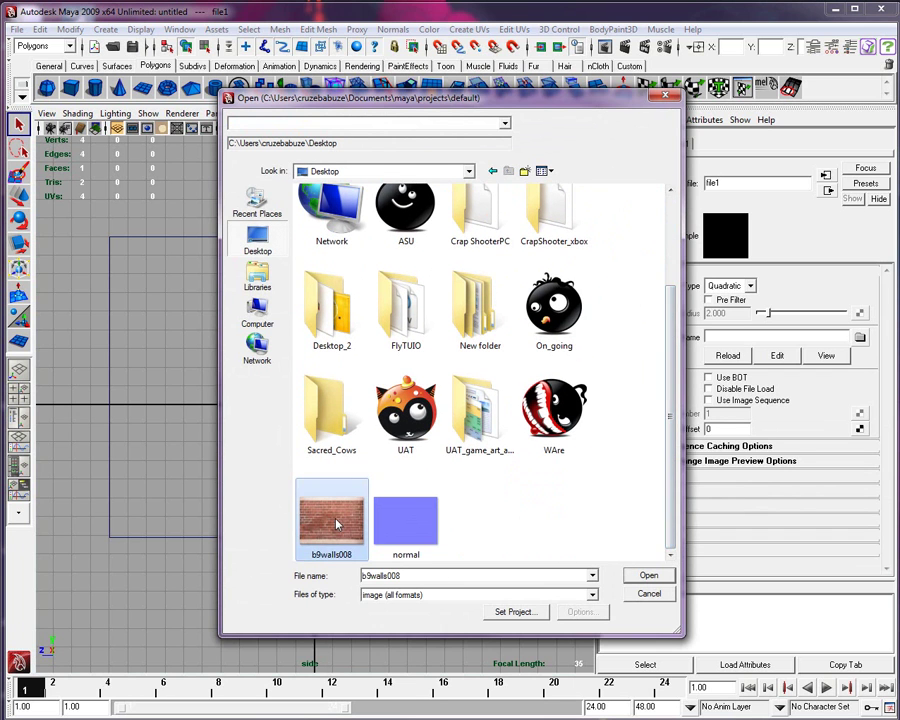
click(649, 575)
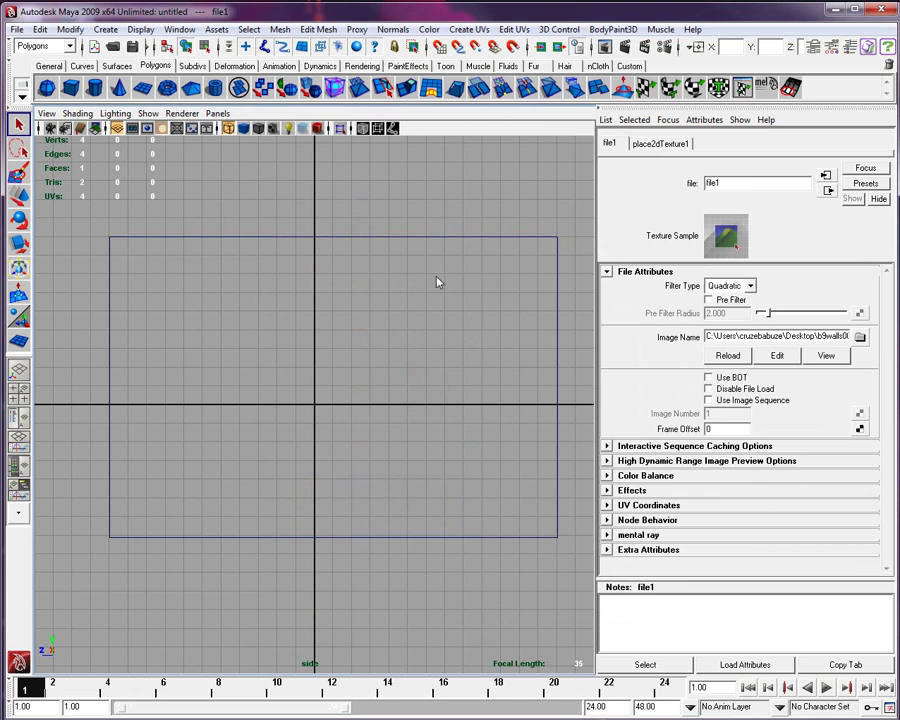
click(435, 244)
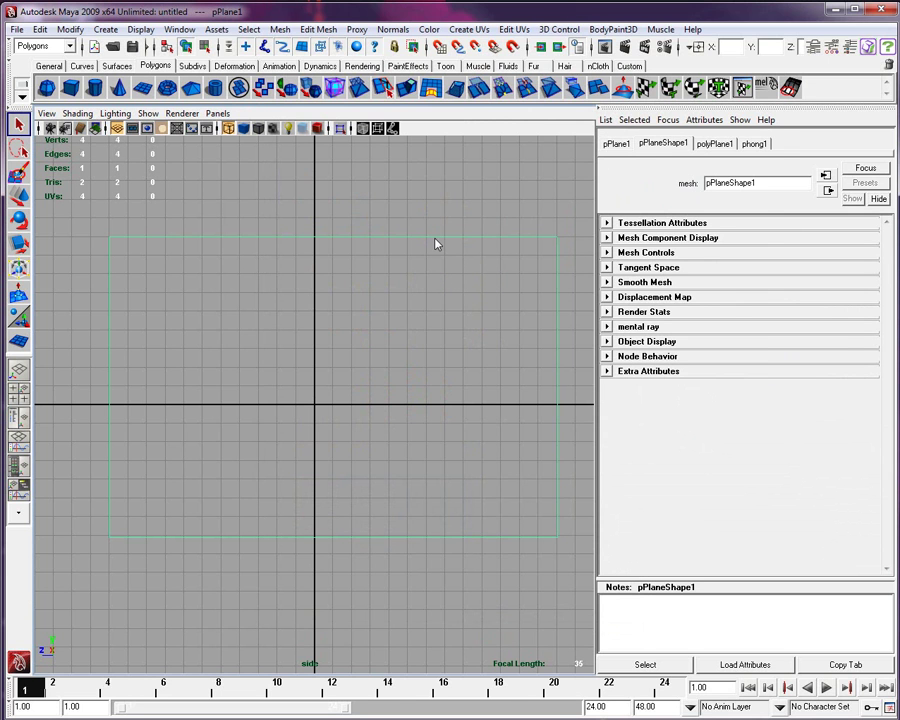
- Enable textured display (6) and orbit the single perspective view around the brick plane
key(6)
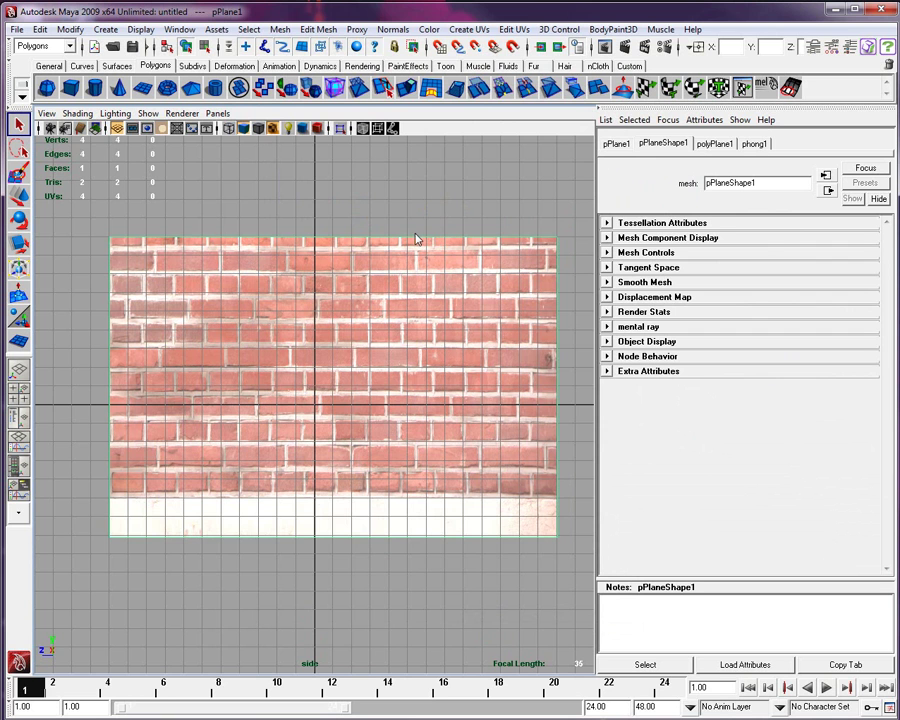
key(space)
key(space)
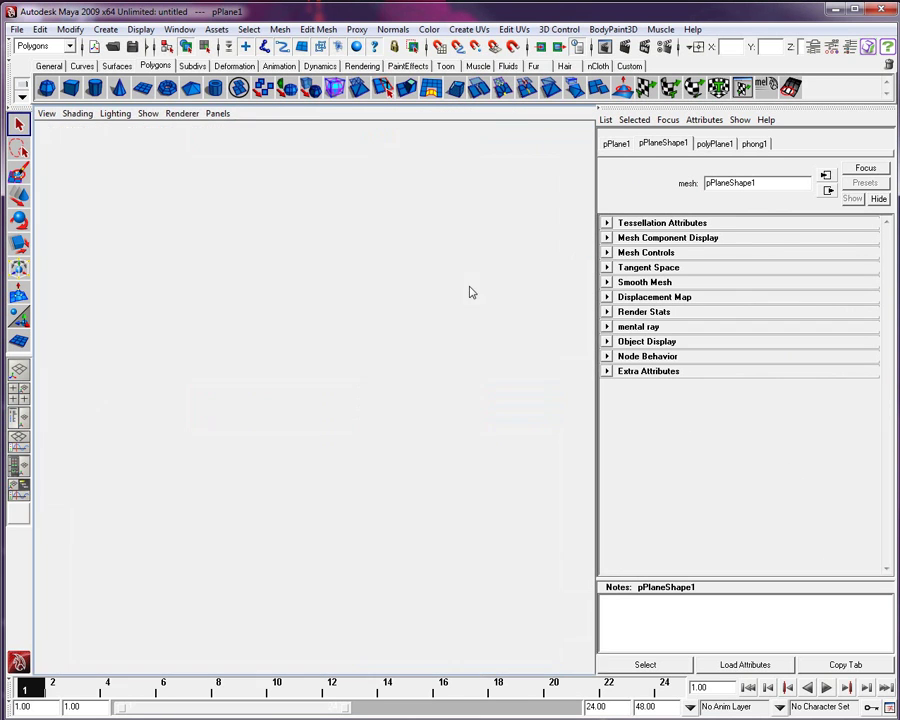
alt+drag(478, 289, 450, 317)
key(6)
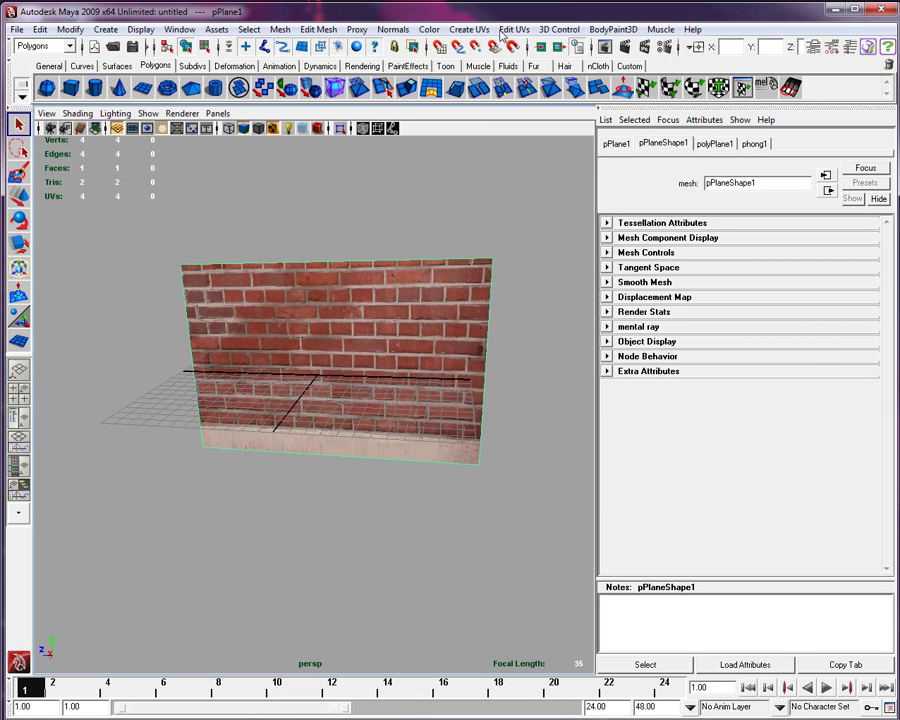
alt+drag(262, 522, 110, 595)
- Apply Planar Mapping projected from the X axis to the plane, then orbit to face the wall
click(469, 29)
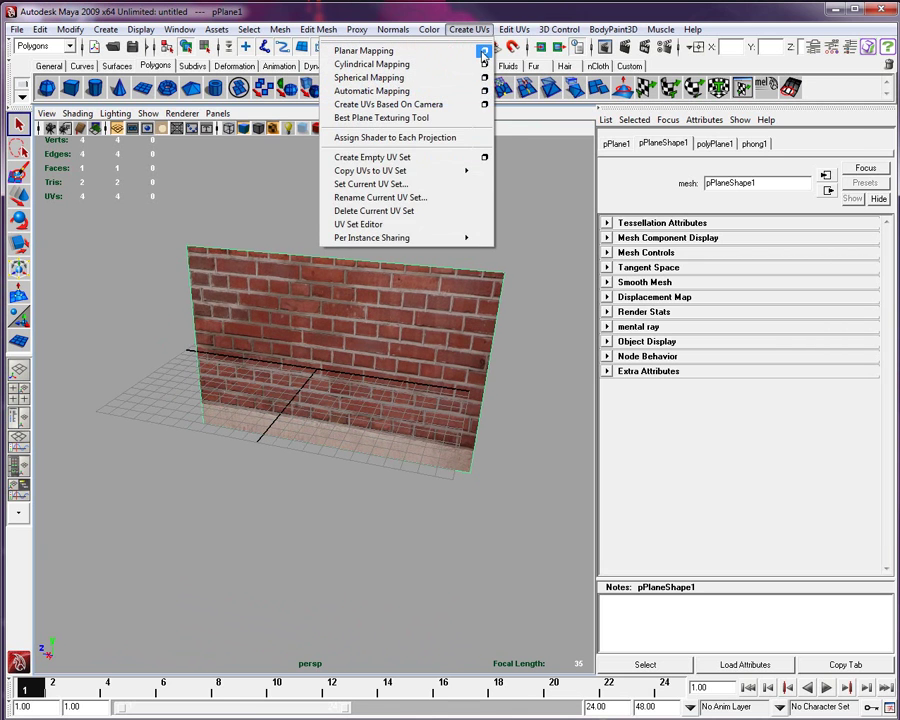
click(482, 53)
click(604, 209)
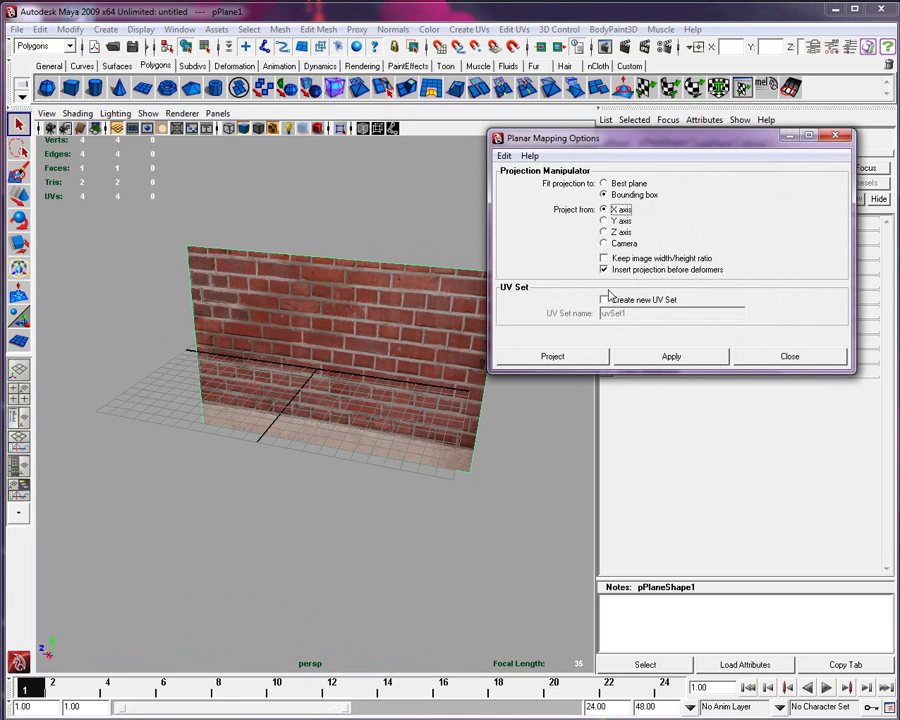
click(692, 358)
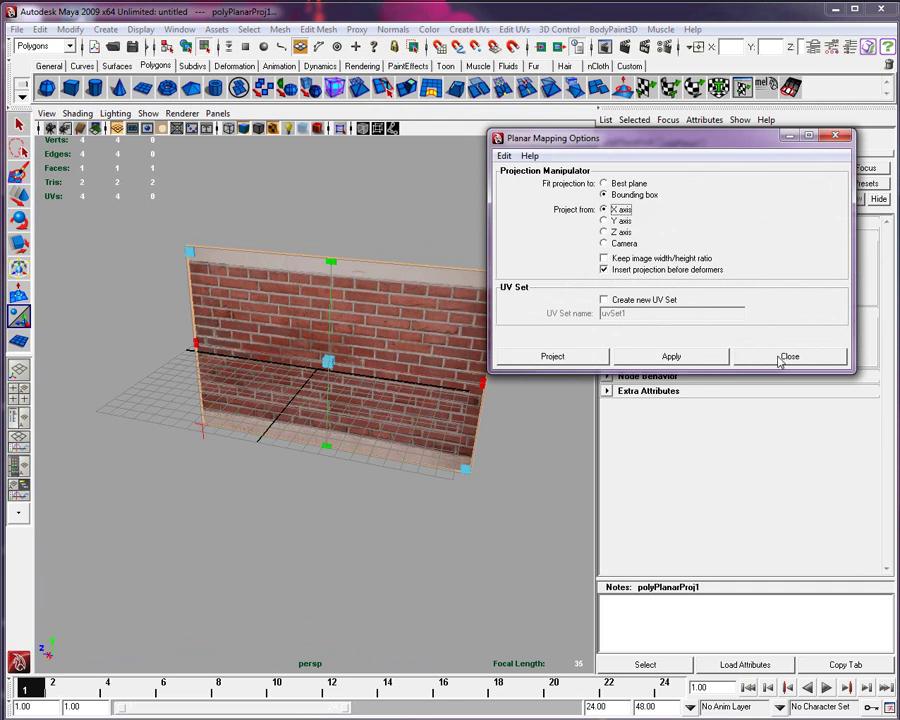
click(738, 356)
click(437, 495)
alt+drag(437, 495, 384, 307)
mouse_move(384, 307)
right_down()
mouse_move(376, 304)
mouse_move(414, 290)
mouse_move(400, 296)
right_up()
alt+drag(400, 296, 375, 302)
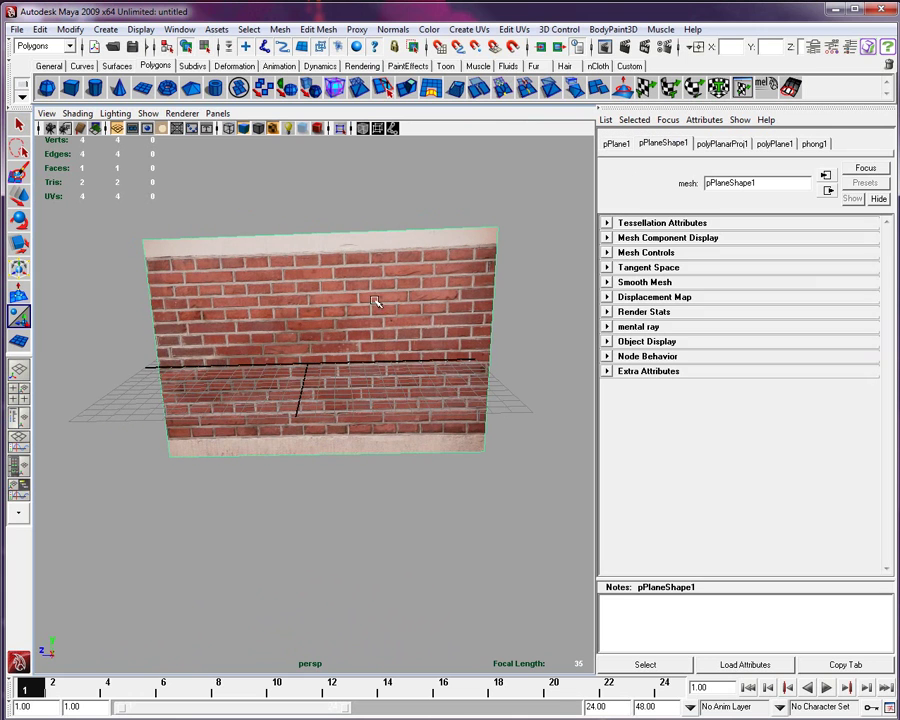
- Open the Hypershade and select the phong1 material
click(180, 29)
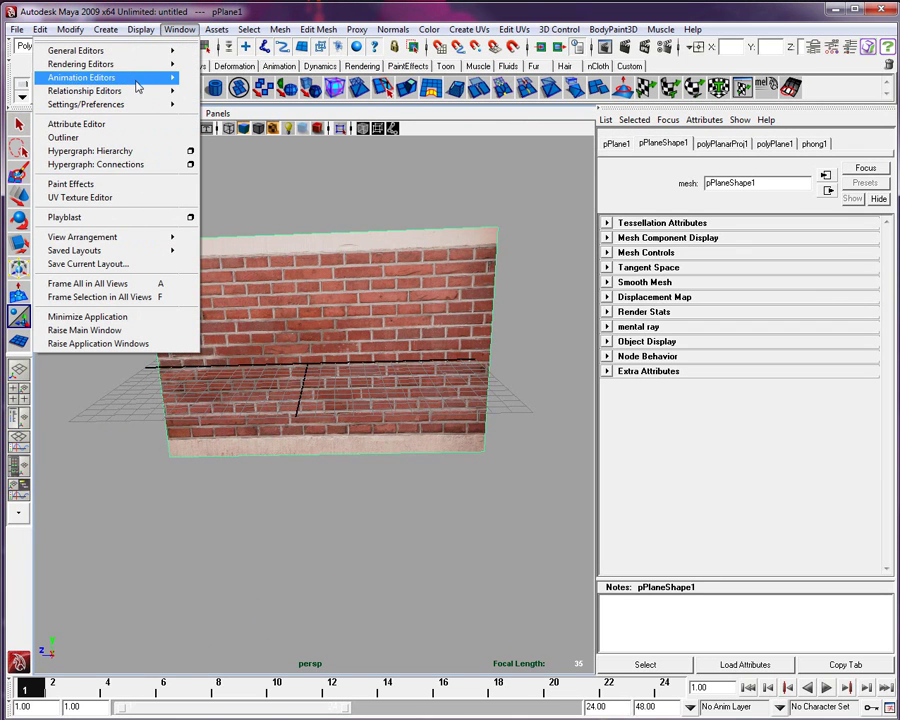
mouse_move(137, 69)
click(216, 97)
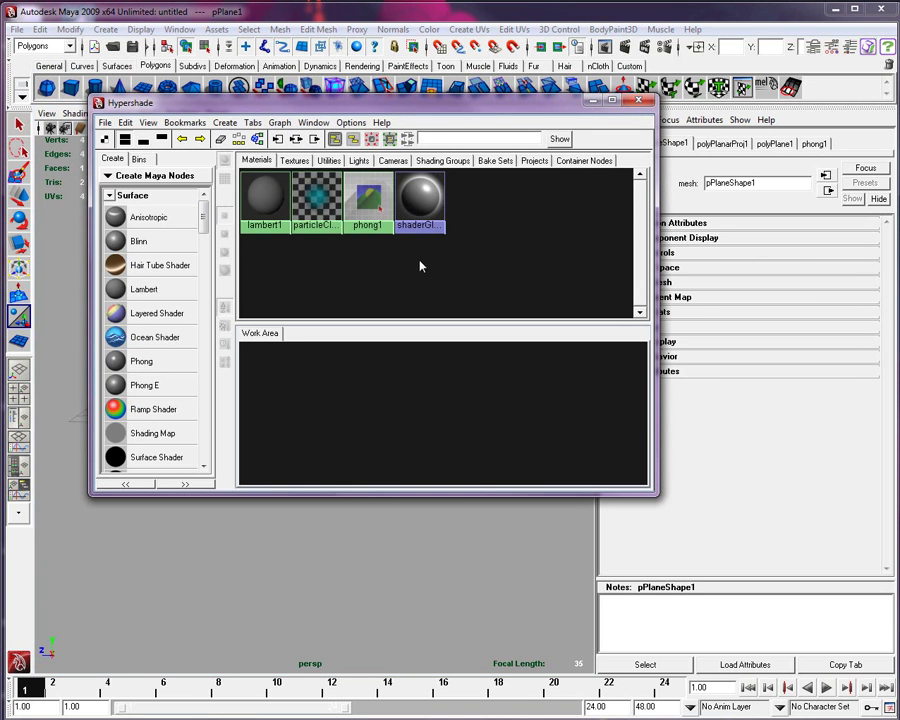
click(368, 193)
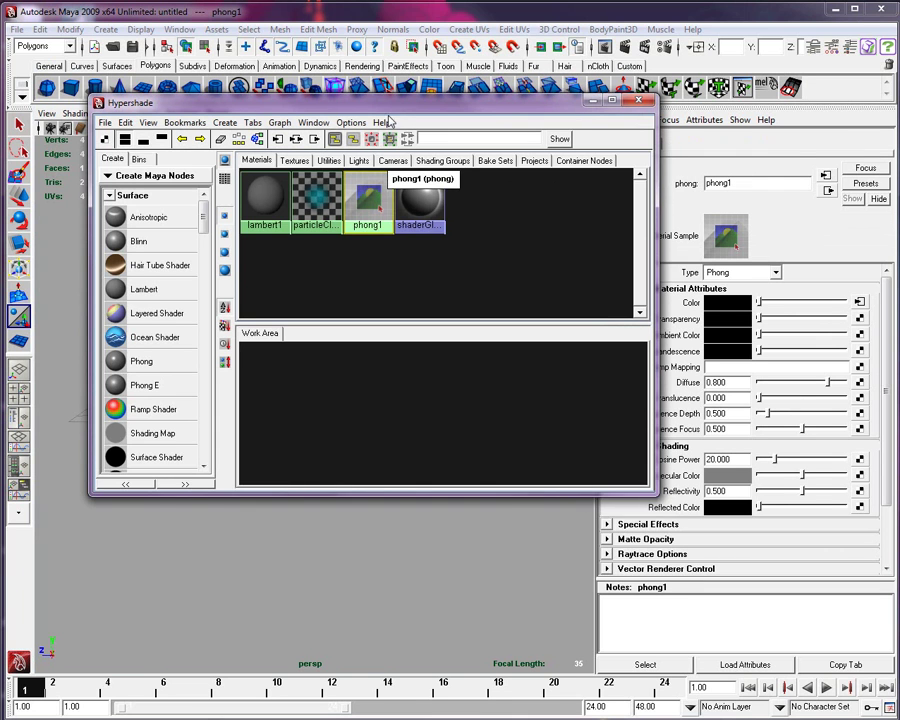
drag(395, 112, 370, 182)
- Switch the material type to Phong E, then Lambert, and finally back to Phong
click(776, 273)
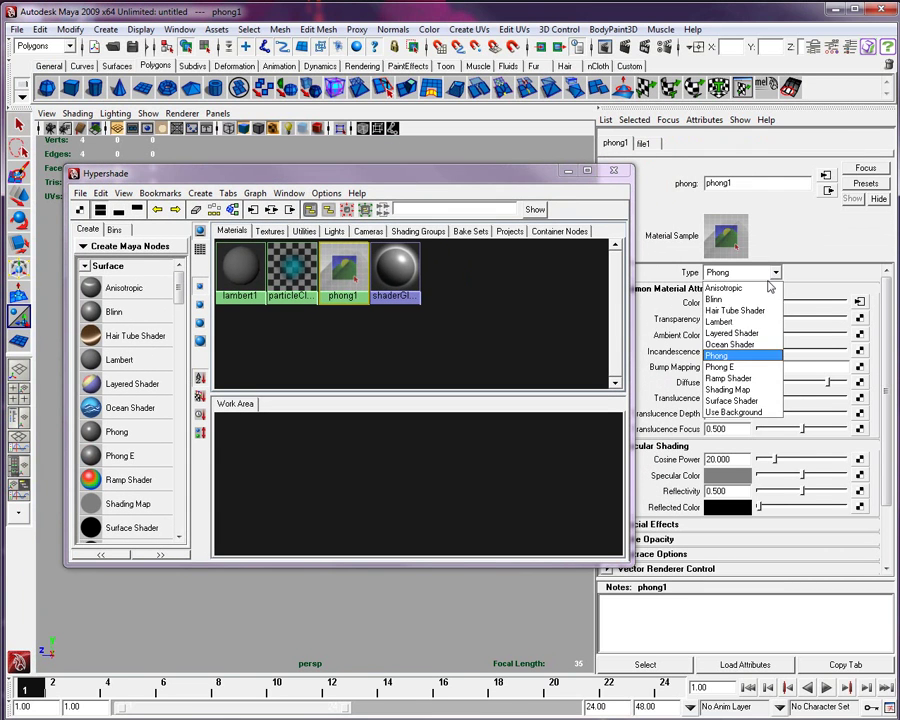
click(752, 367)
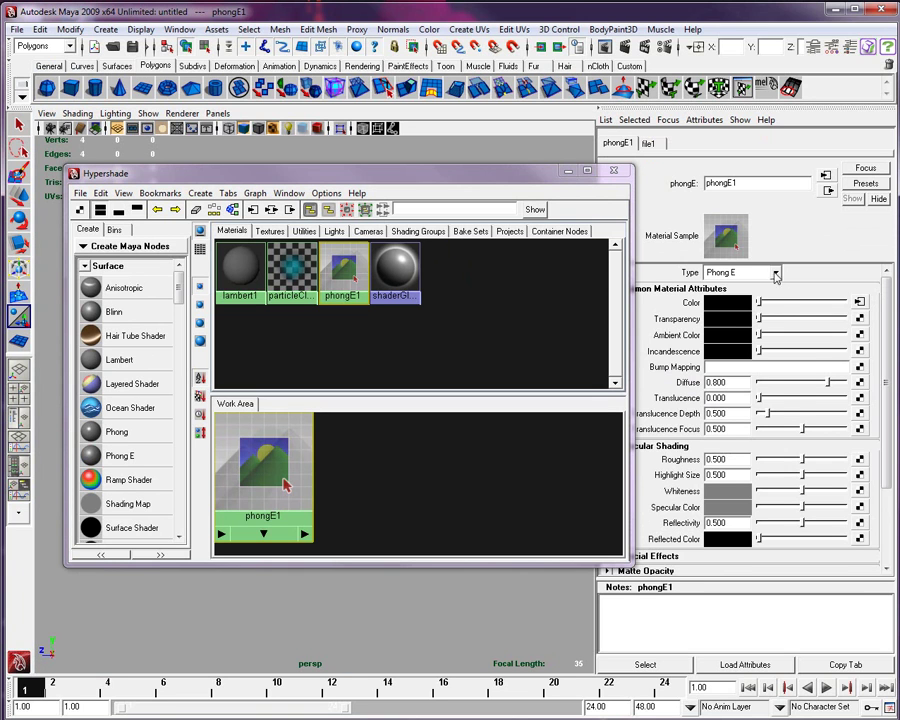
click(776, 273)
click(766, 320)
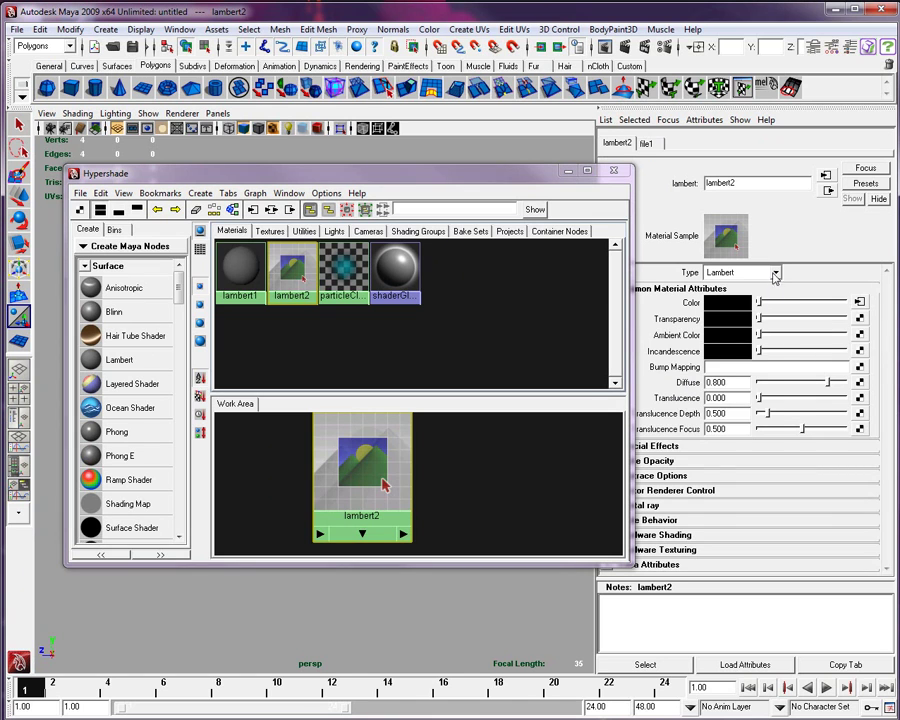
click(775, 274)
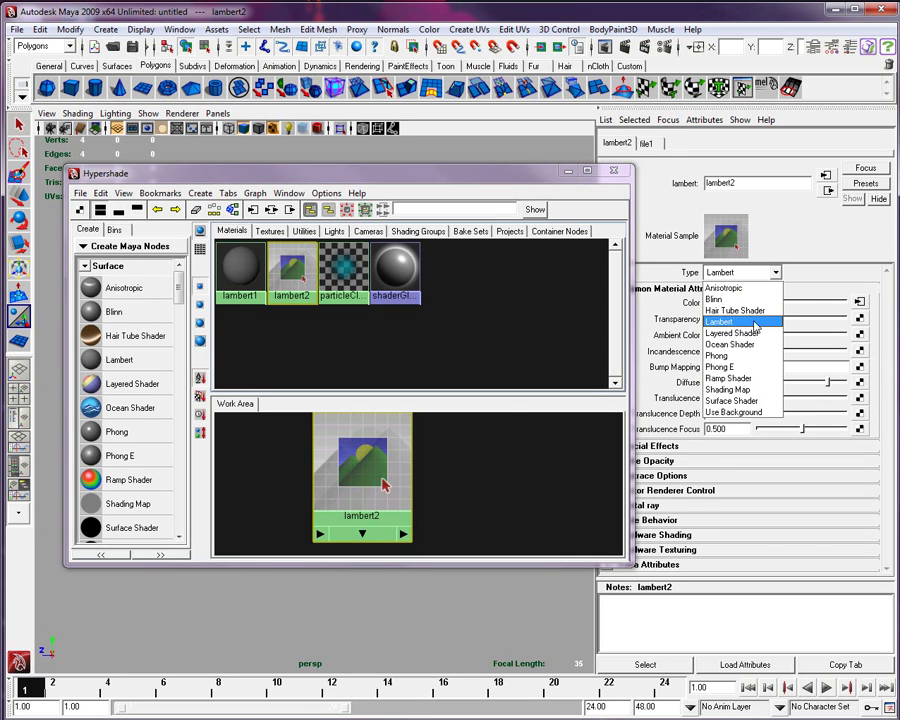
click(757, 357)
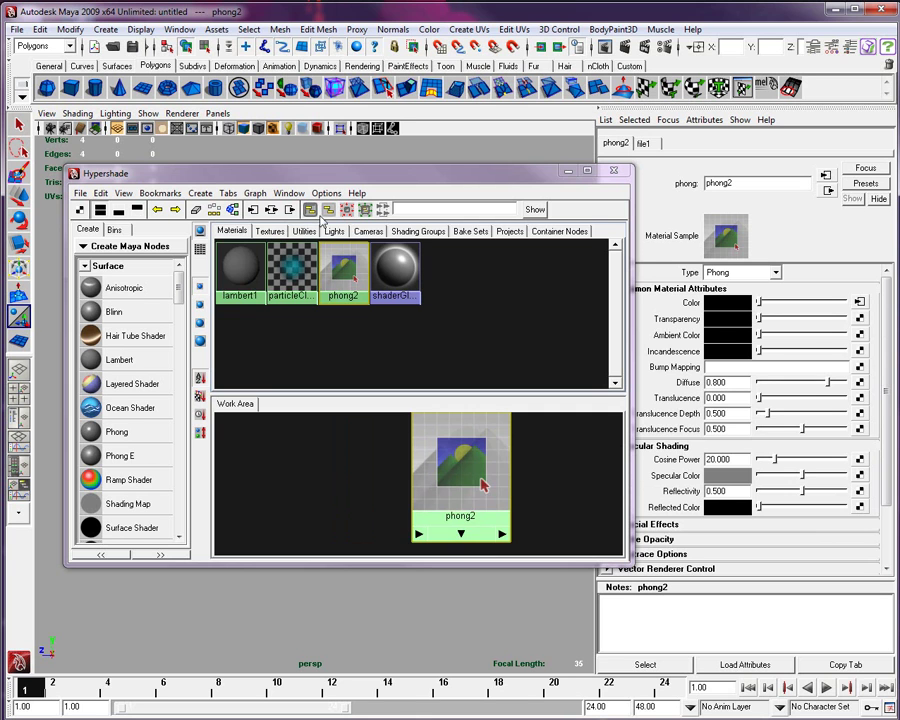
- Graph phong2's network and add a new File texture node, file2, beside place2dTexture2
click(272, 210)
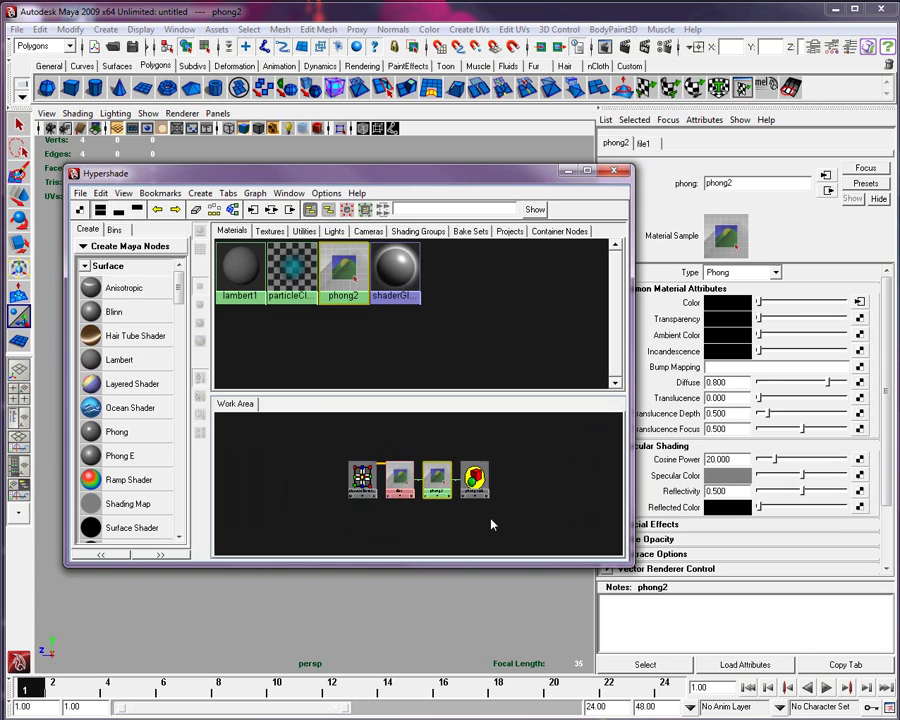
alt+middle_drag(492, 524, 480, 486)
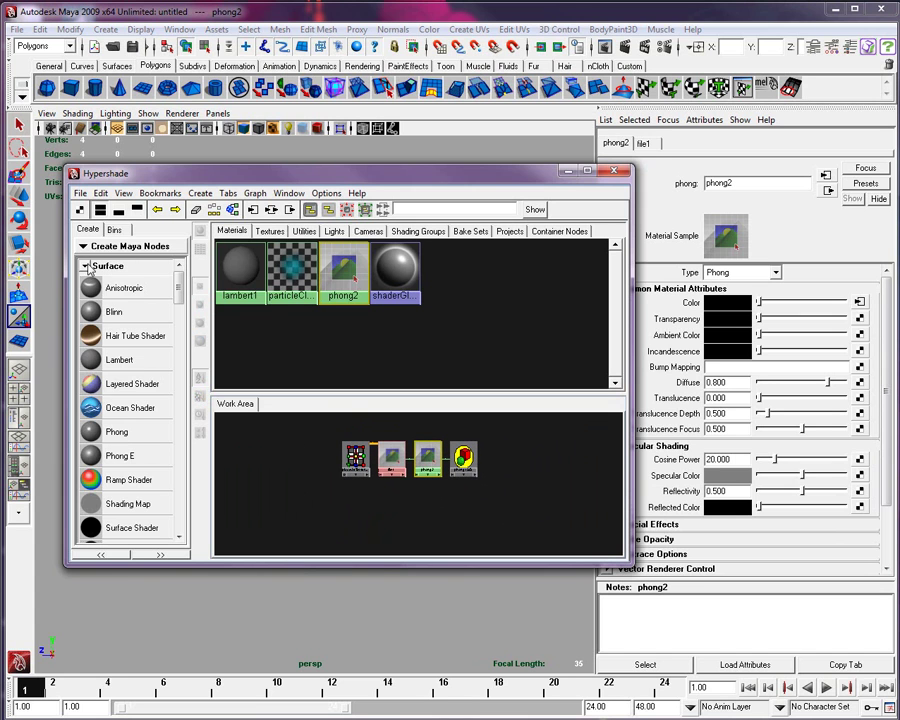
click(86, 266)
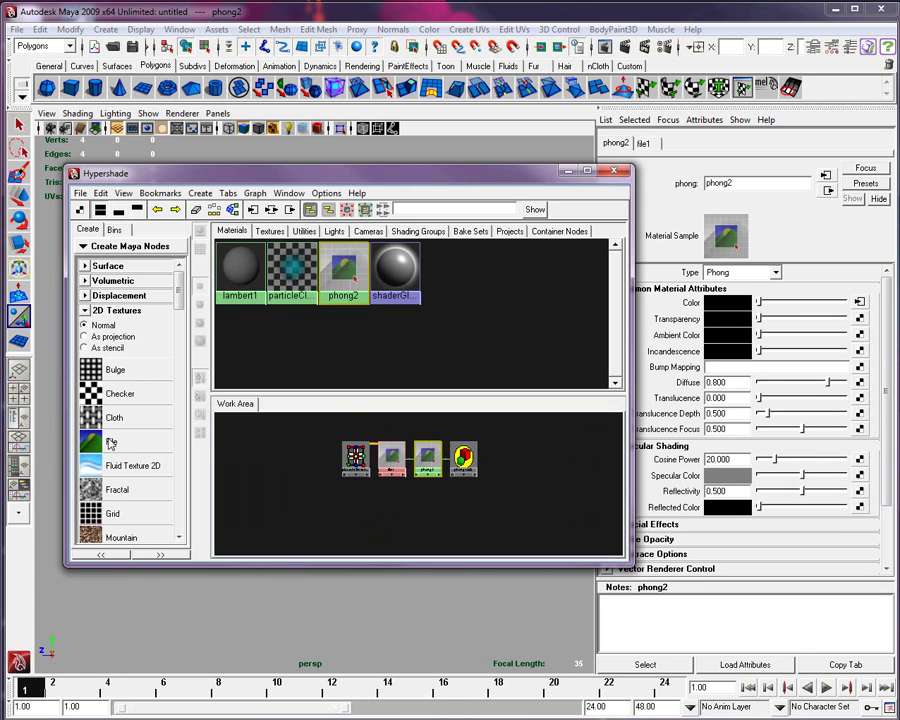
click(111, 443)
drag(228, 432, 387, 505)
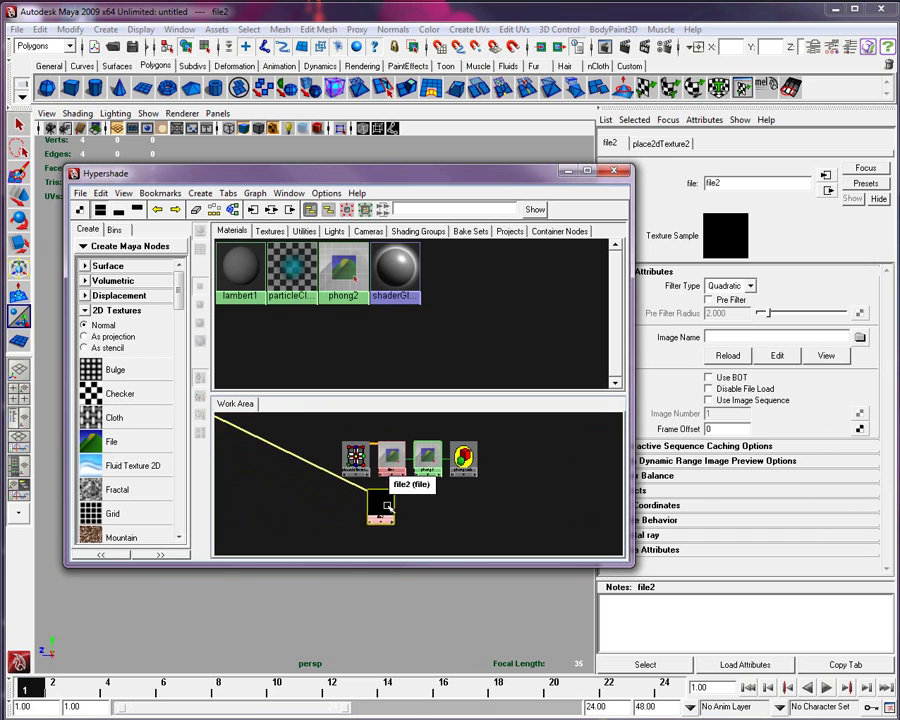
alt+right_drag(395, 506, 245, 440)
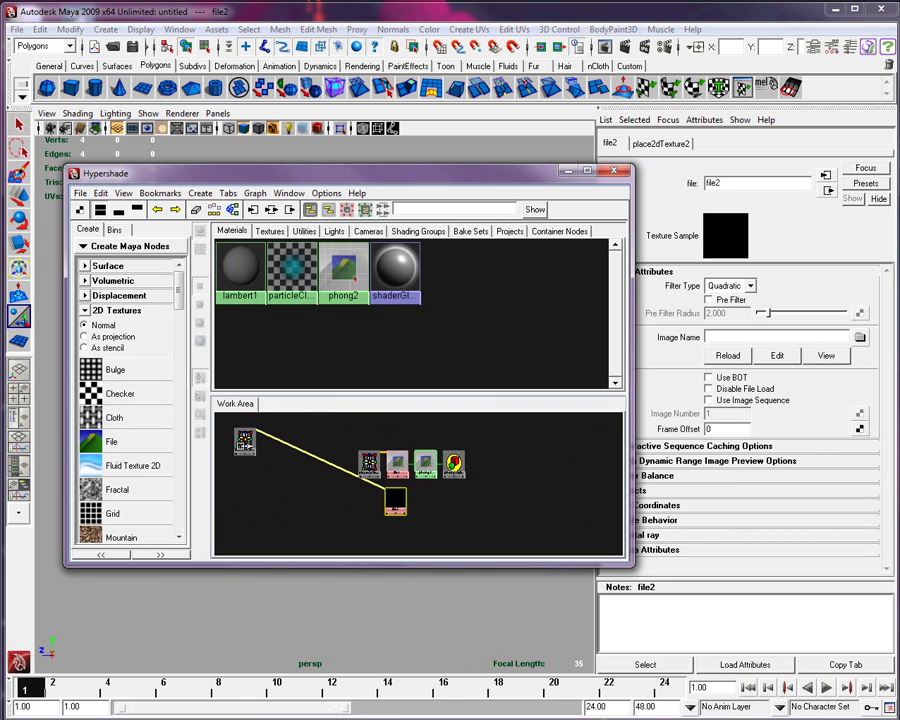
drag(245, 443, 368, 500)
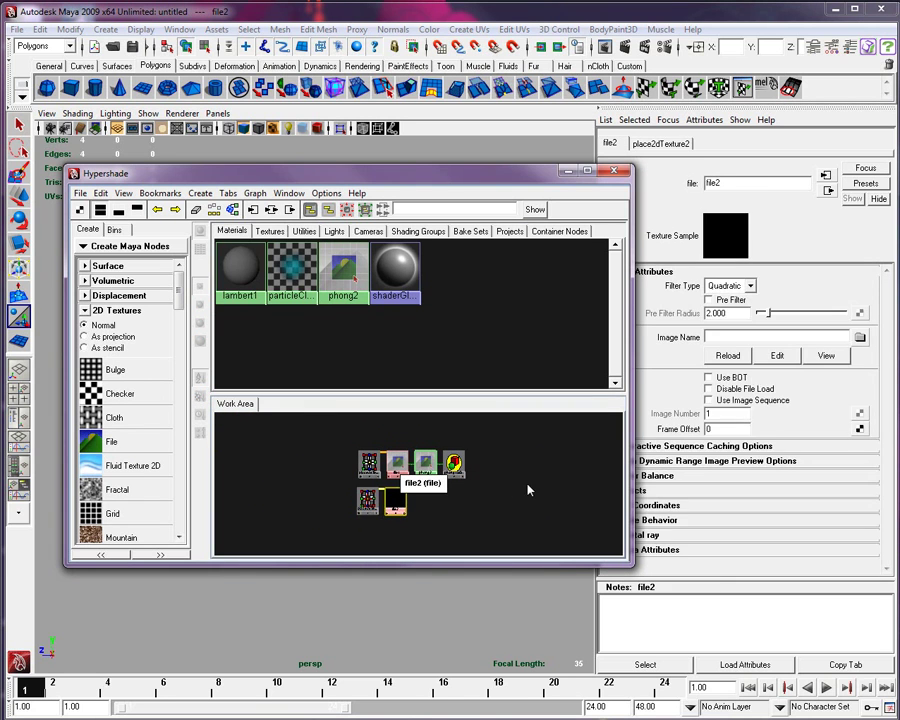
- Load the normal image from the Desktop into file2
click(856, 341)
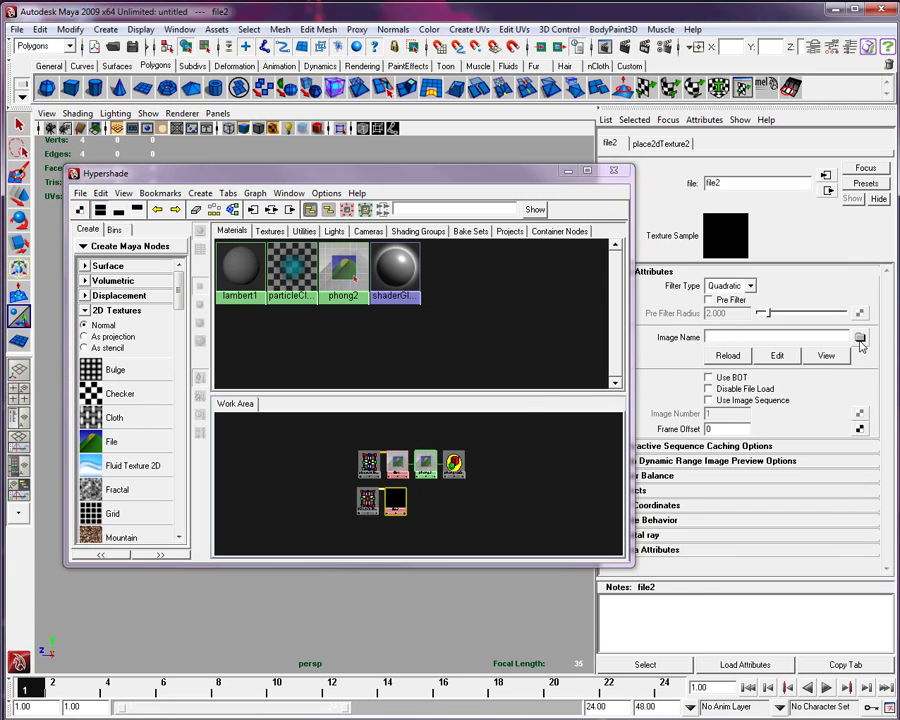
scroll(647, 418, down, 2)
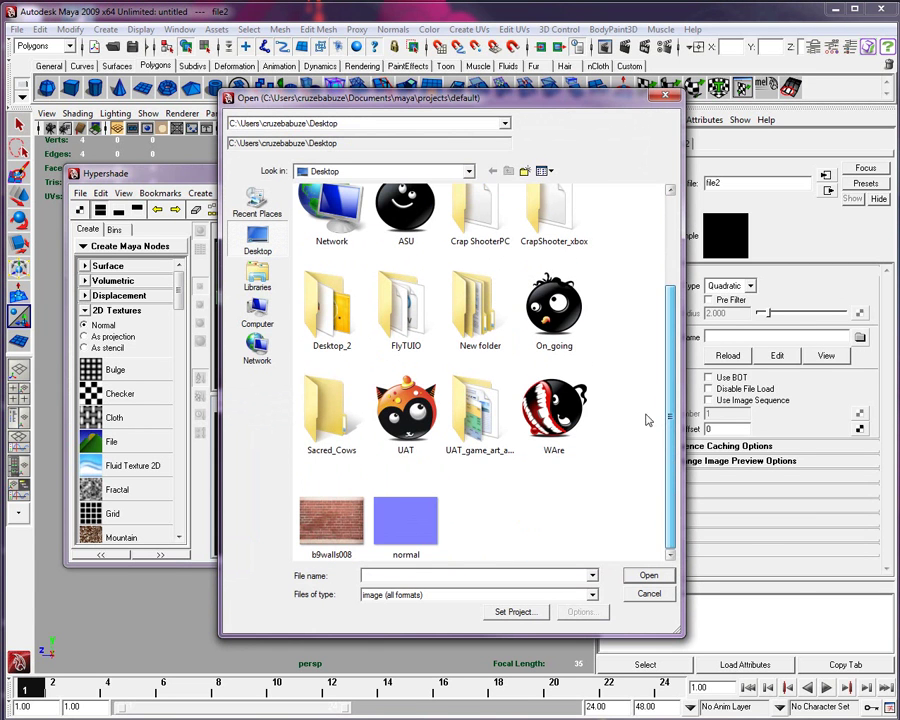
click(406, 520)
click(646, 576)
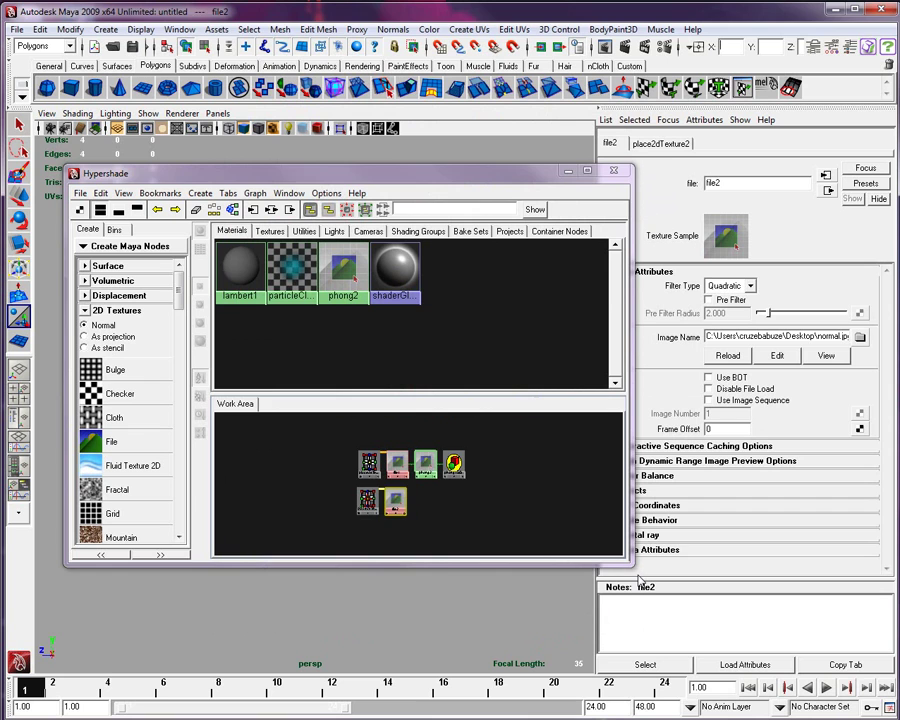
scroll(440, 538, up, 5)
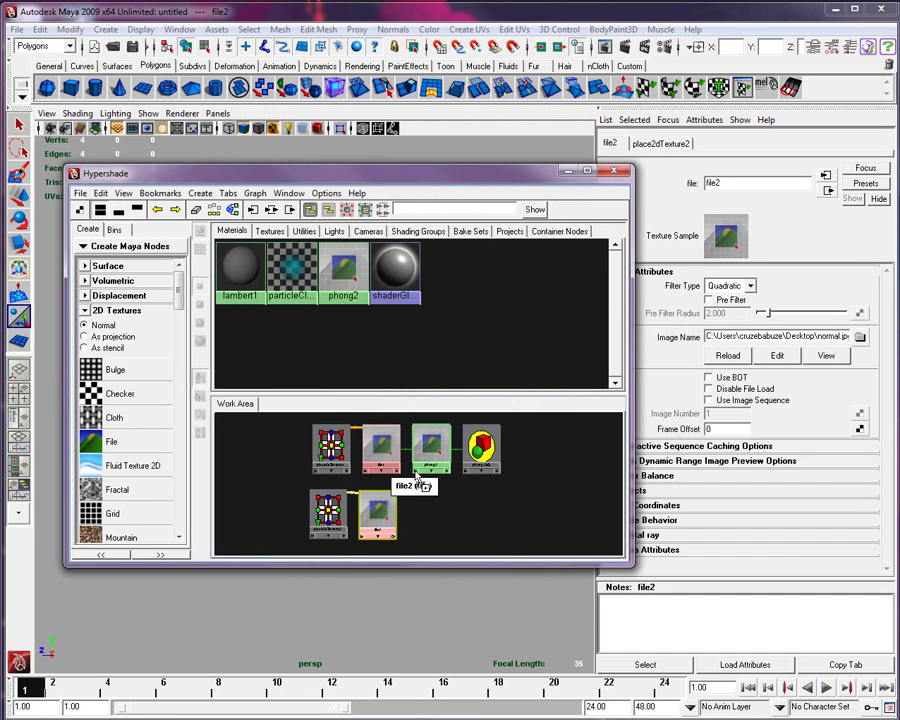
- Connect file2 to phong2 as a bump map, then rearrange phong2 and bump2d1
middle_drag(416, 476, 417, 479)
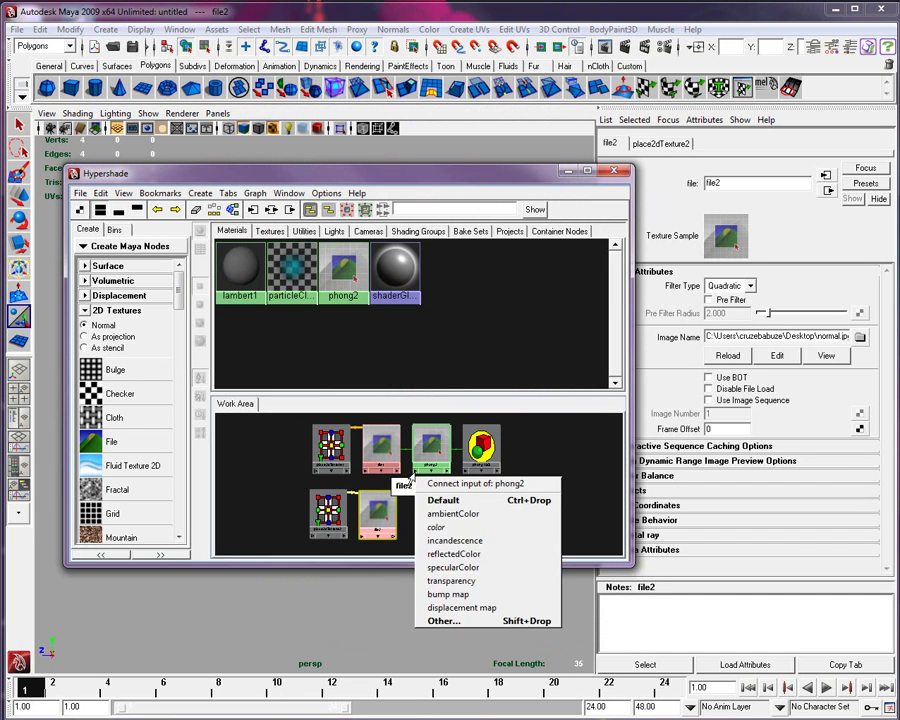
click(445, 594)
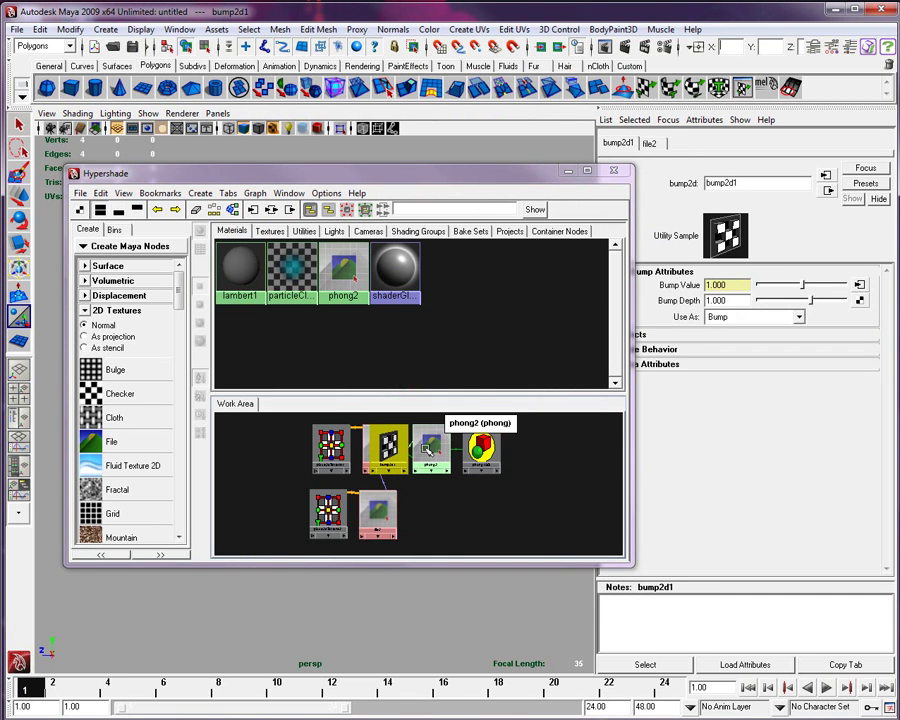
drag(480, 450, 530, 452)
drag(428, 450, 480, 450)
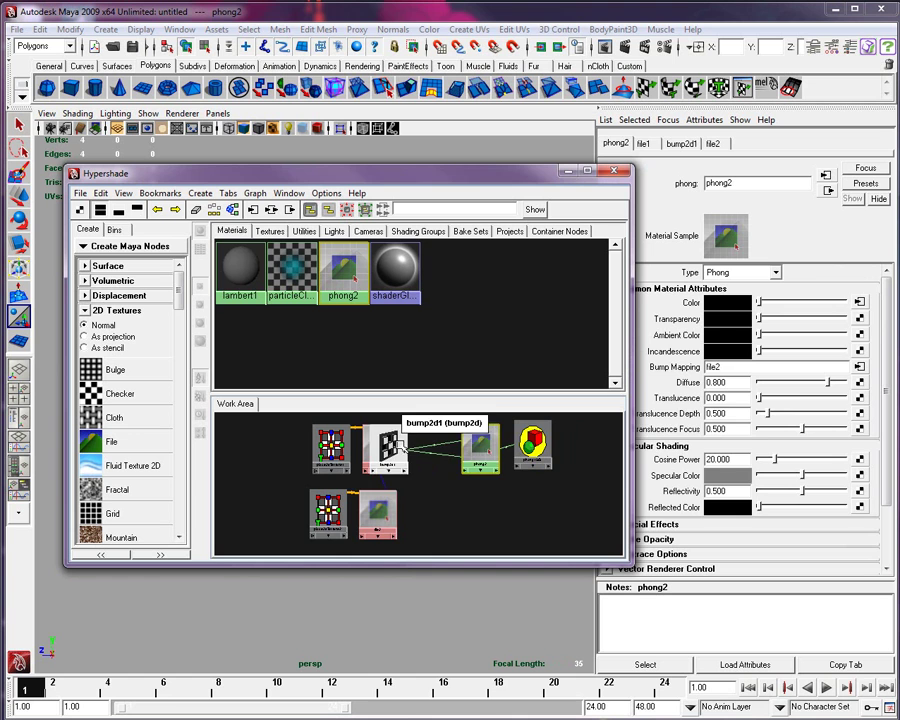
drag(396, 447, 428, 494)
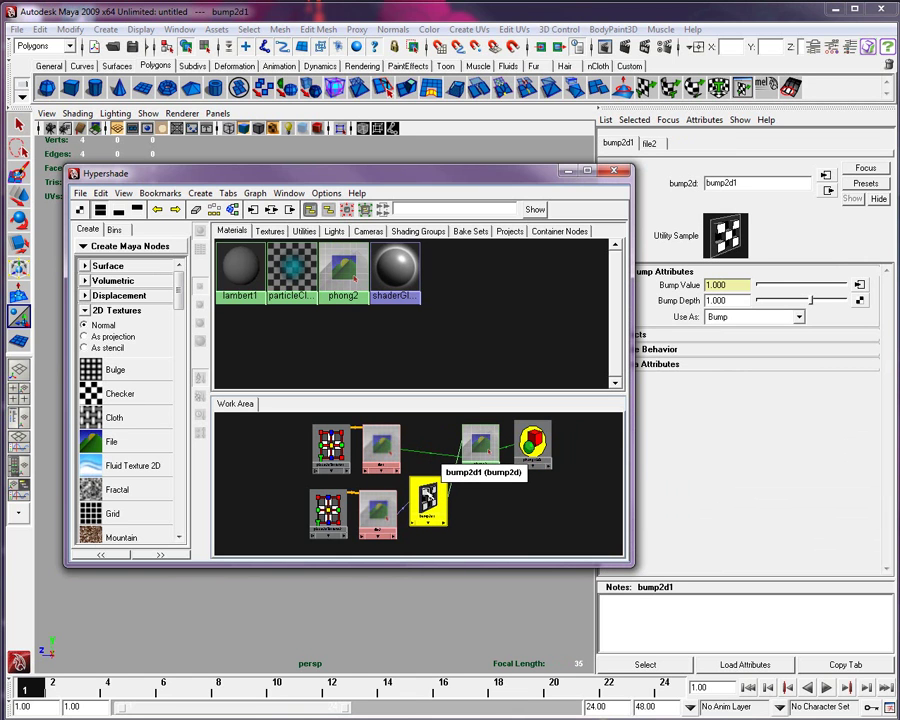
- Set bump2d1's Use As option to Tangent Space Normals
drag(527, 179, 481, 293)
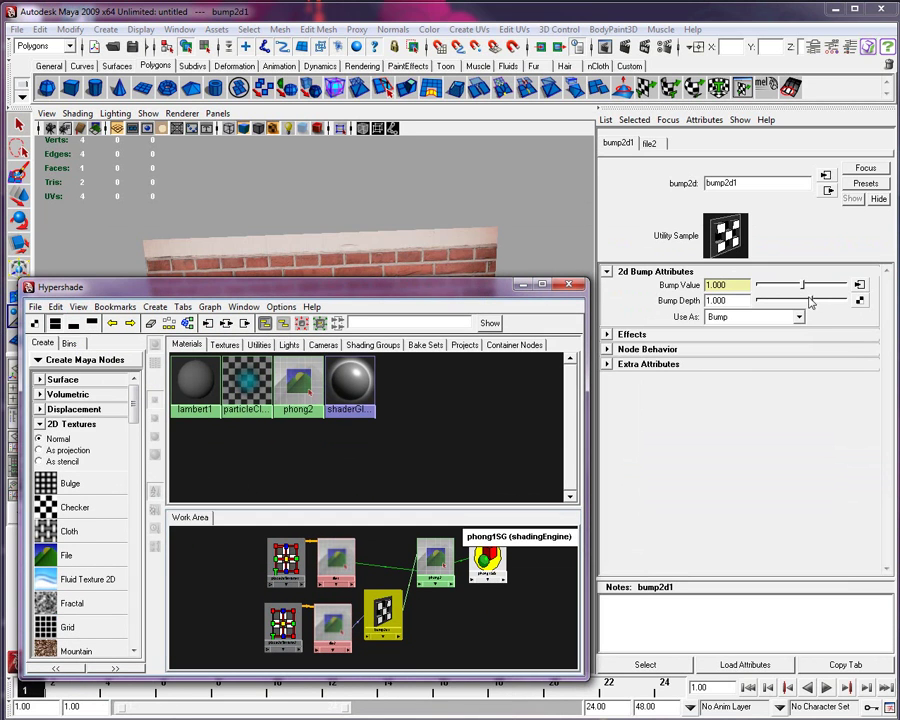
click(779, 319)
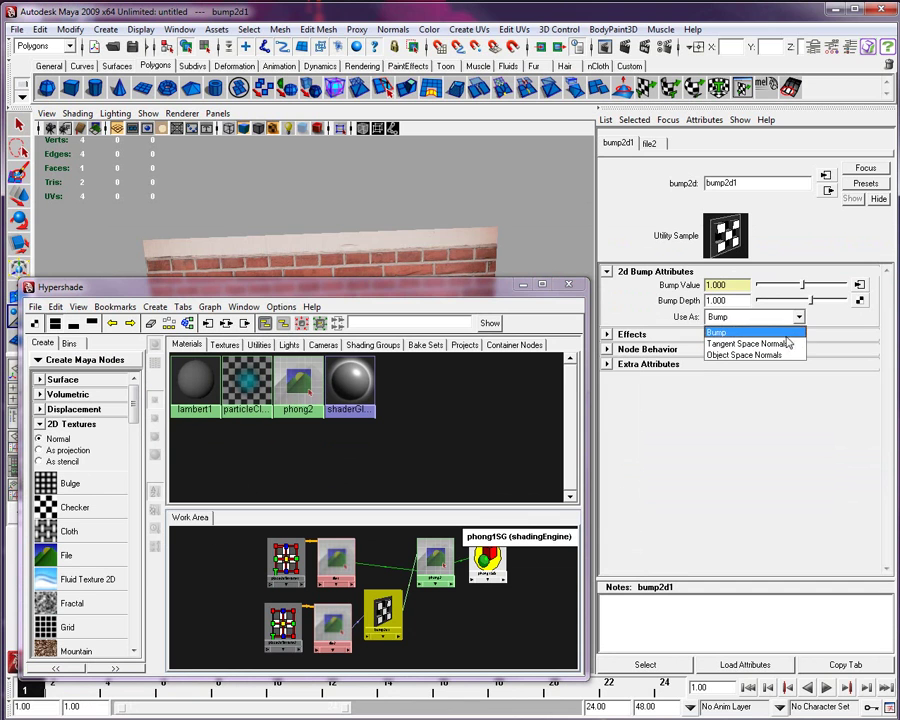
click(800, 344)
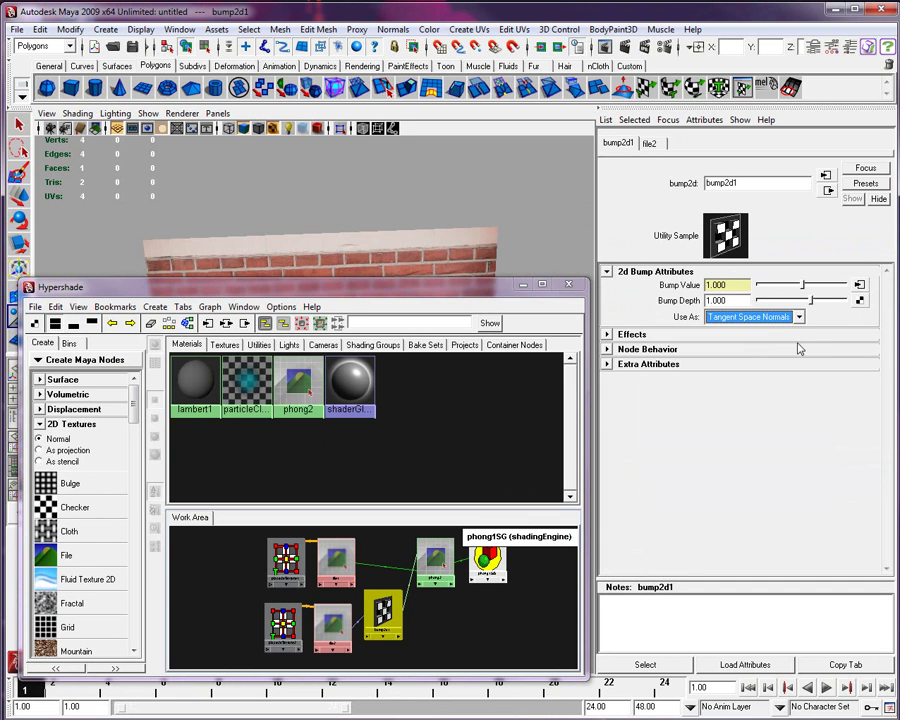
drag(490, 292, 688, 273)
- Switch the perspective viewport to High Quality Rendering
click(182, 113)
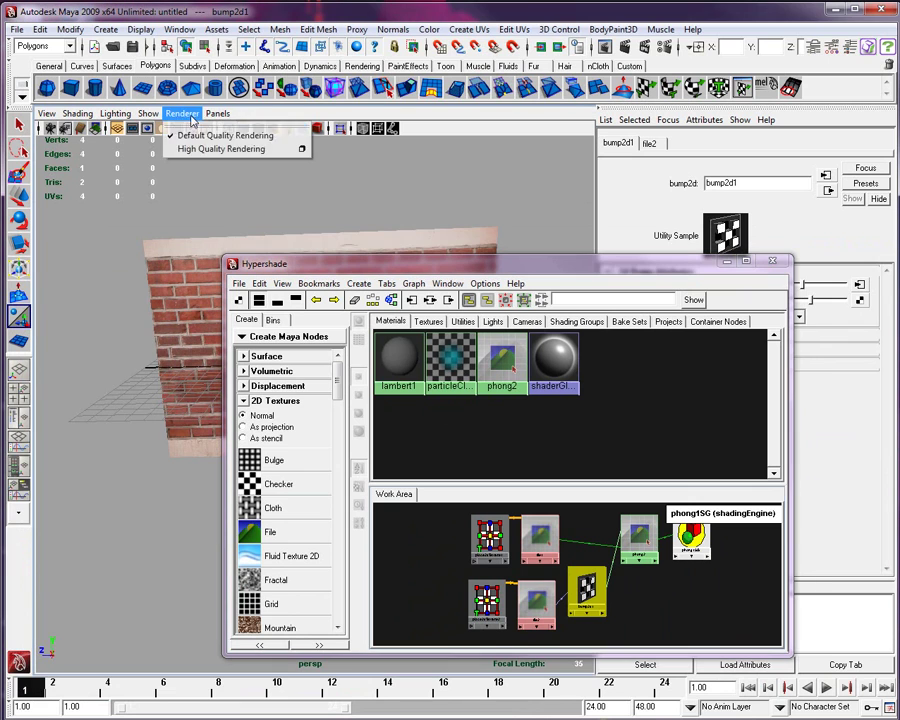
click(188, 148)
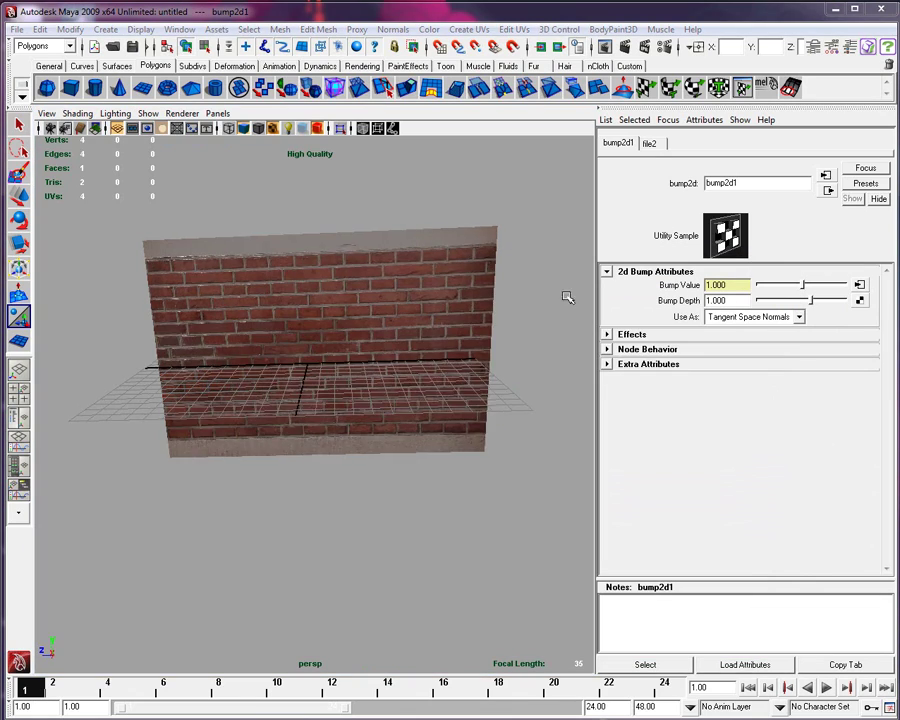
scroll(566, 296, up, 5)
- Orbit and zoom around the brick wall to inspect its normal-map relief
alt+drag(566, 296, 566, 296)
alt+drag(465, 294, 388, 266)
scroll(388, 268, down, 3)
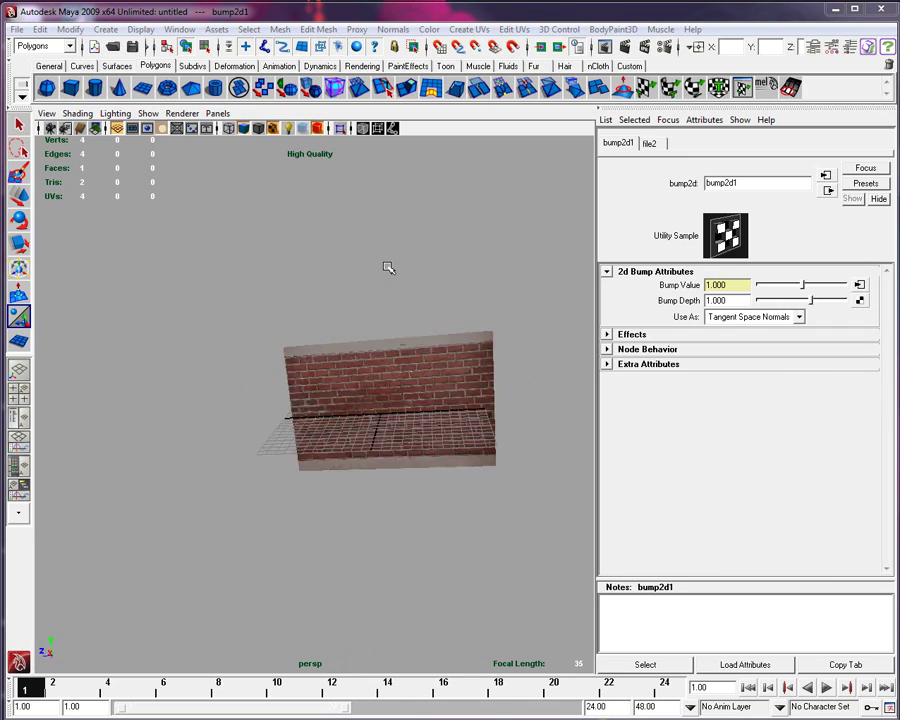
scroll(388, 268, up, 8)
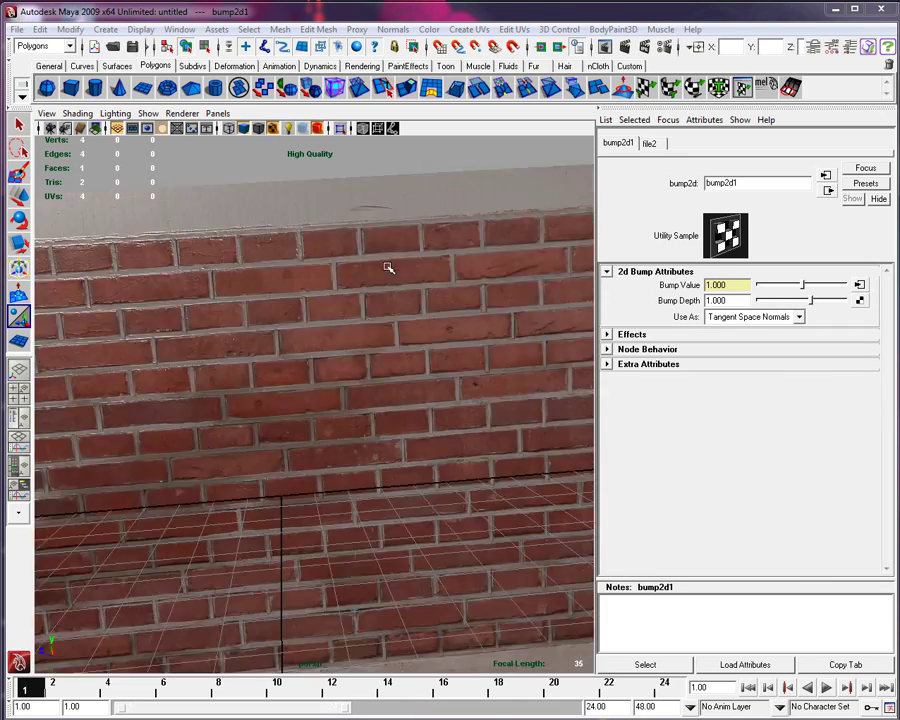
alt+drag(388, 268, 388, 270)
scroll(388, 268, down, 8)
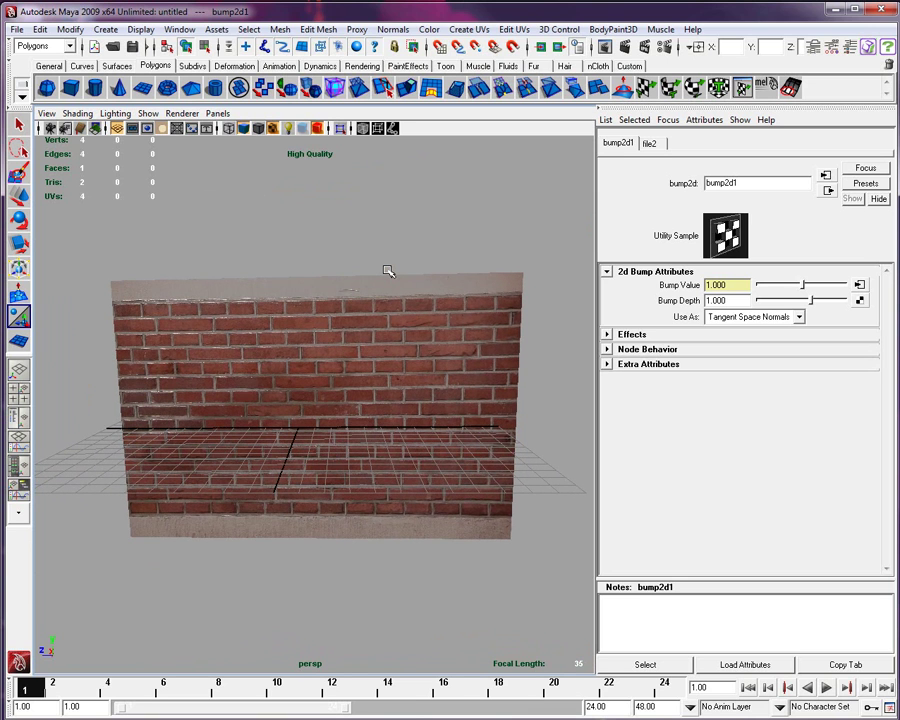